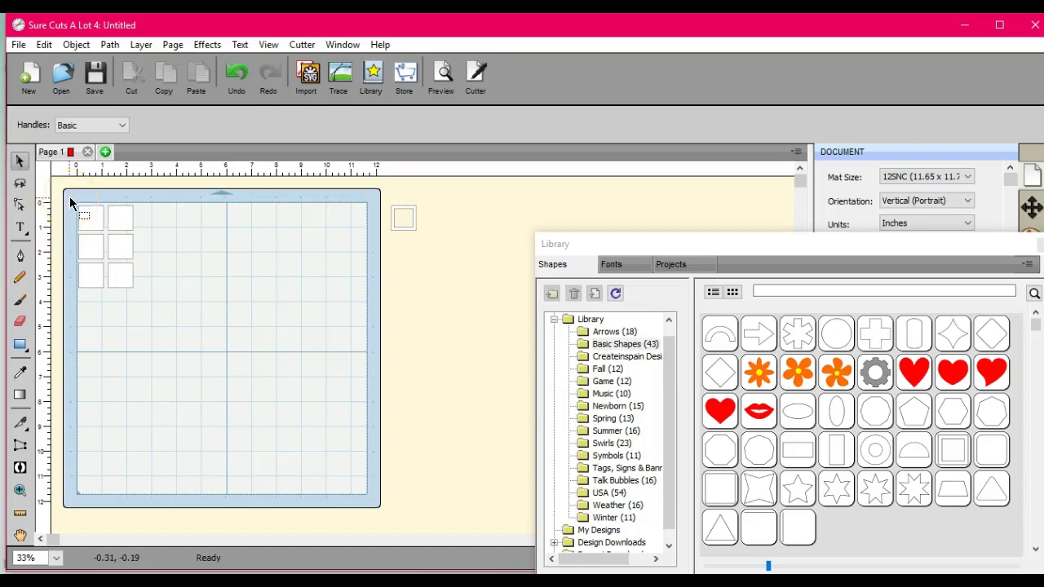
# Enlarge the six small squares to cover most of the mat and group them
pyautogui.moveTo(69, 200); pyautogui.dragTo(181, 309)
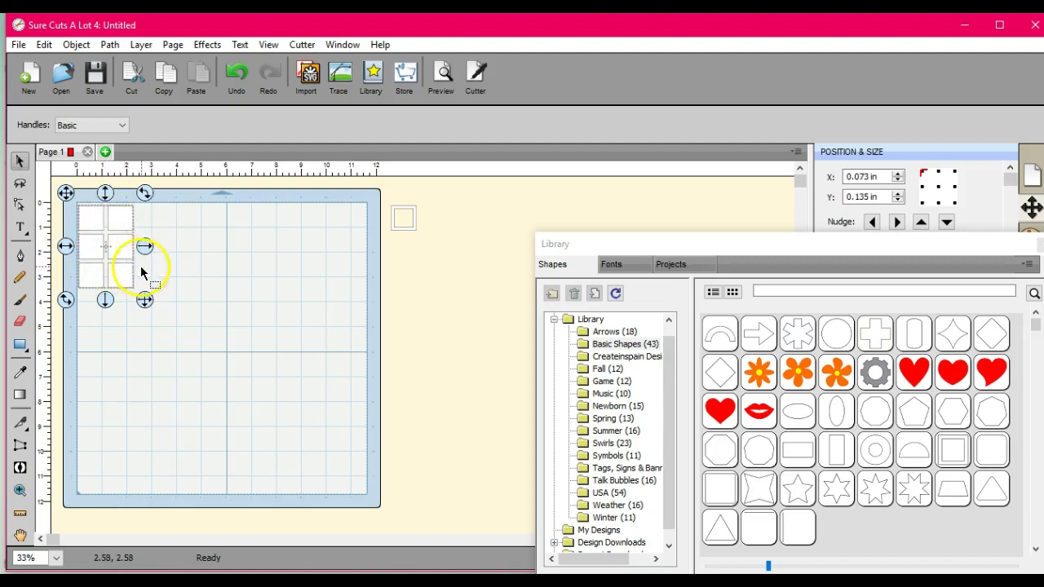
pyautogui.moveTo(145, 300); pyautogui.dragTo(354, 466)
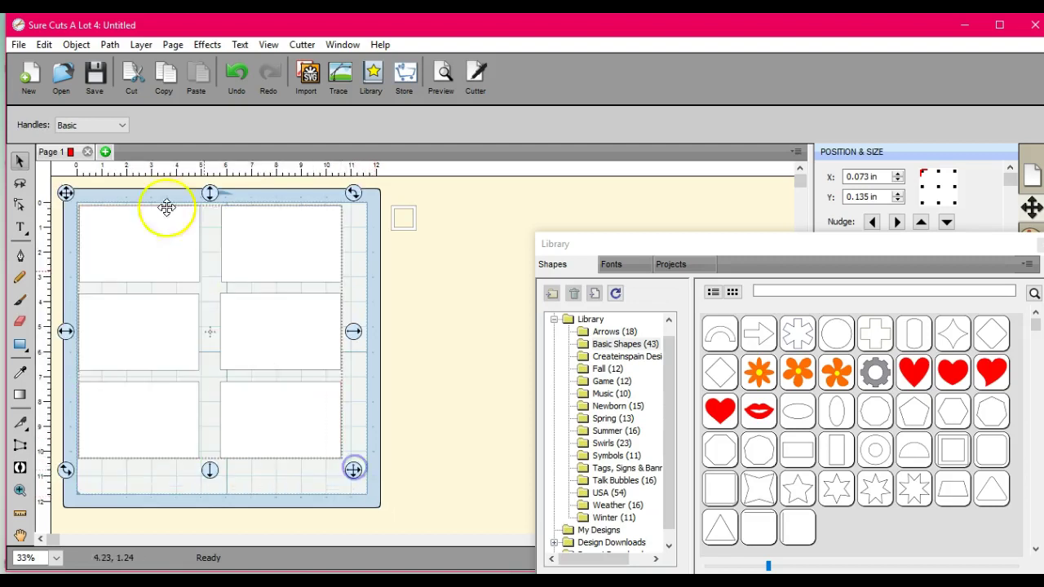
pyautogui.click(76, 51)
pyautogui.click(76, 139)
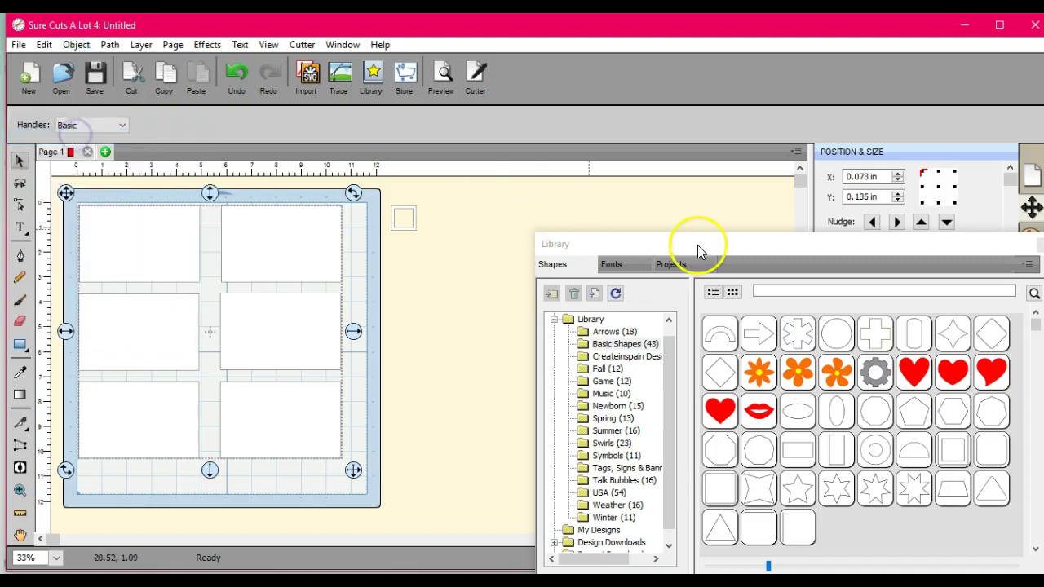
# Centre the grouped grid on the page and move the small square to the mat's top-left corner
pyautogui.moveTo(697, 244); pyautogui.dragTo(681, 441)
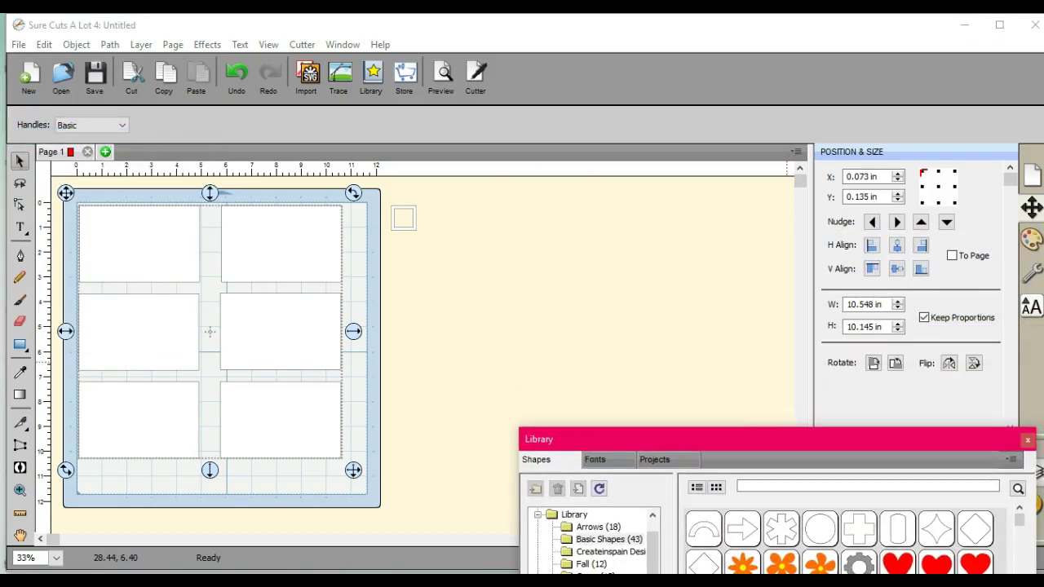
pyautogui.click(953, 256)
pyautogui.click(896, 268)
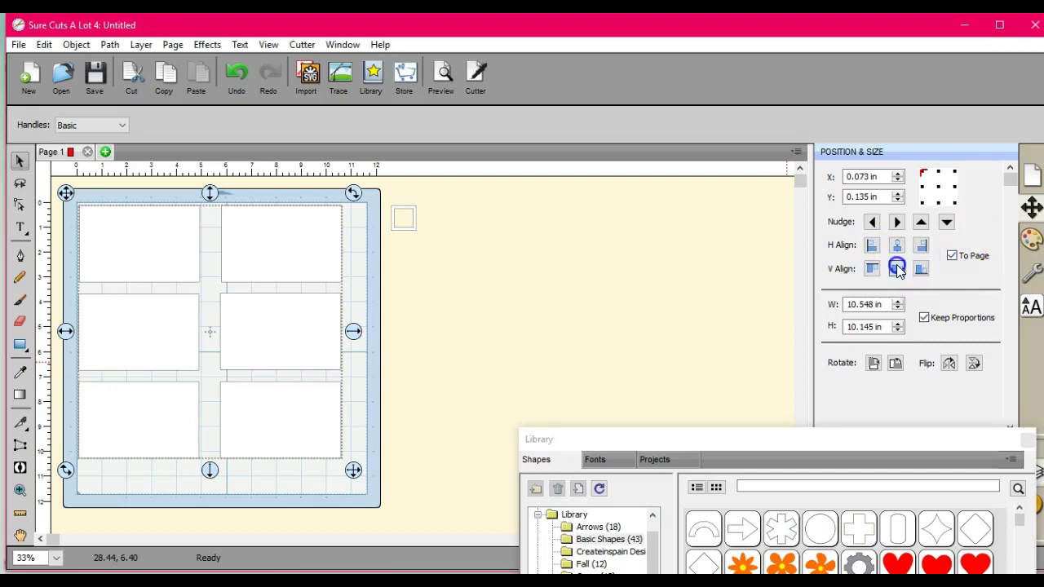
pyautogui.click(897, 248)
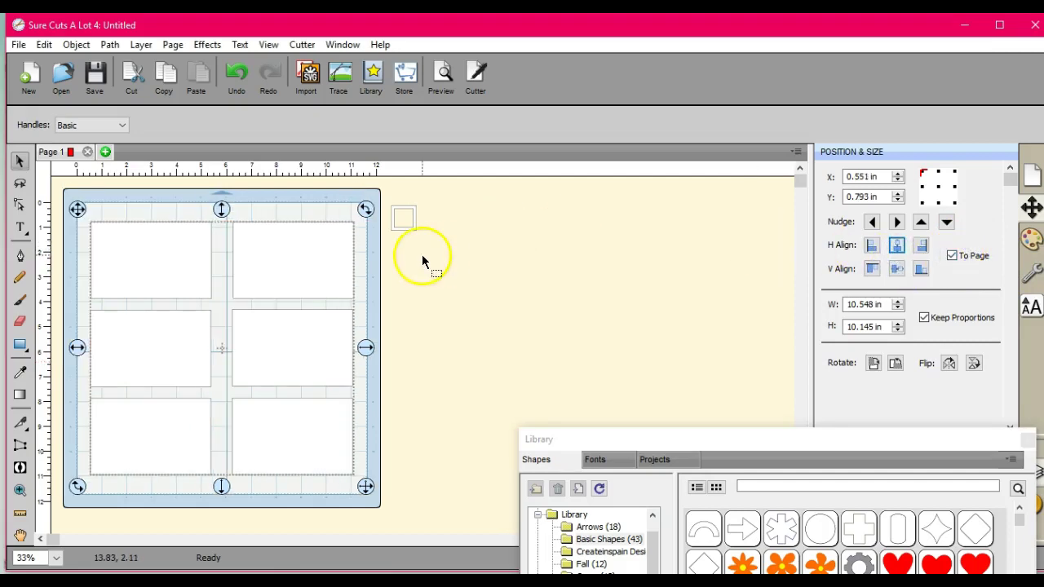
pyautogui.click(411, 228)
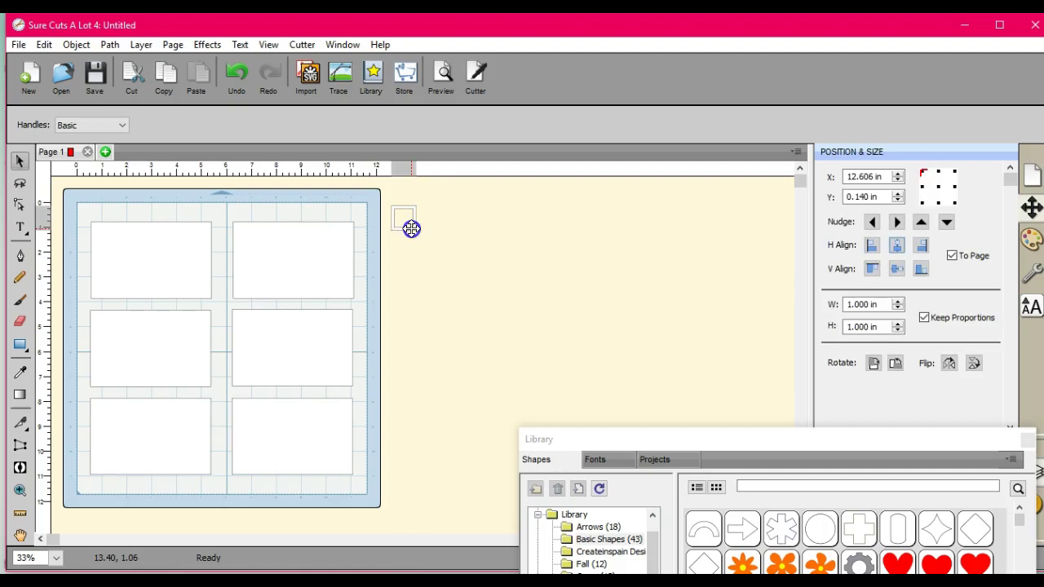
pyautogui.moveTo(411, 228); pyautogui.dragTo(97, 227)
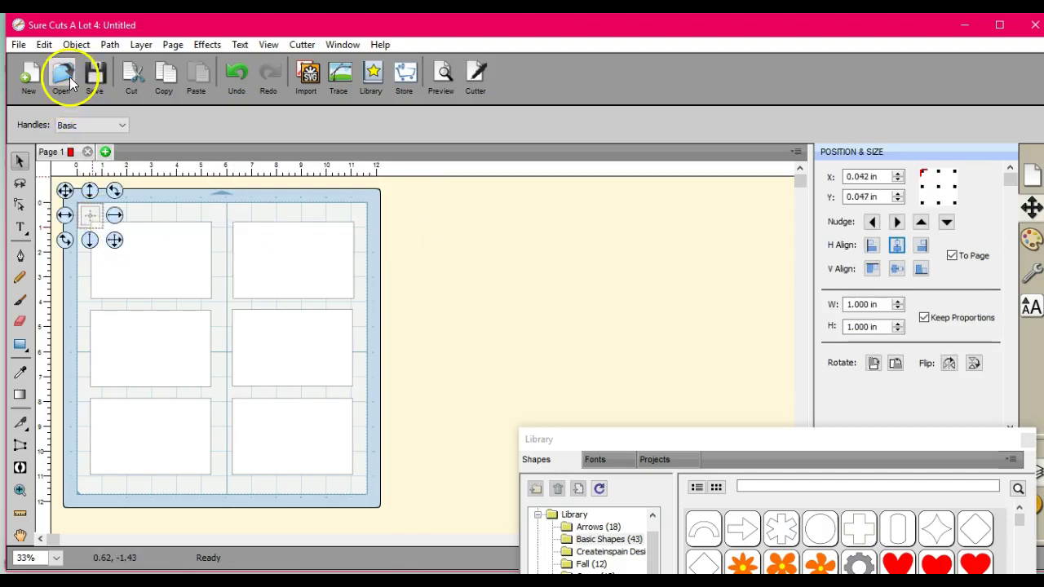
# Auto-fit the small square to the mat, then move the stretched square off and delete it
pyautogui.click(80, 45)
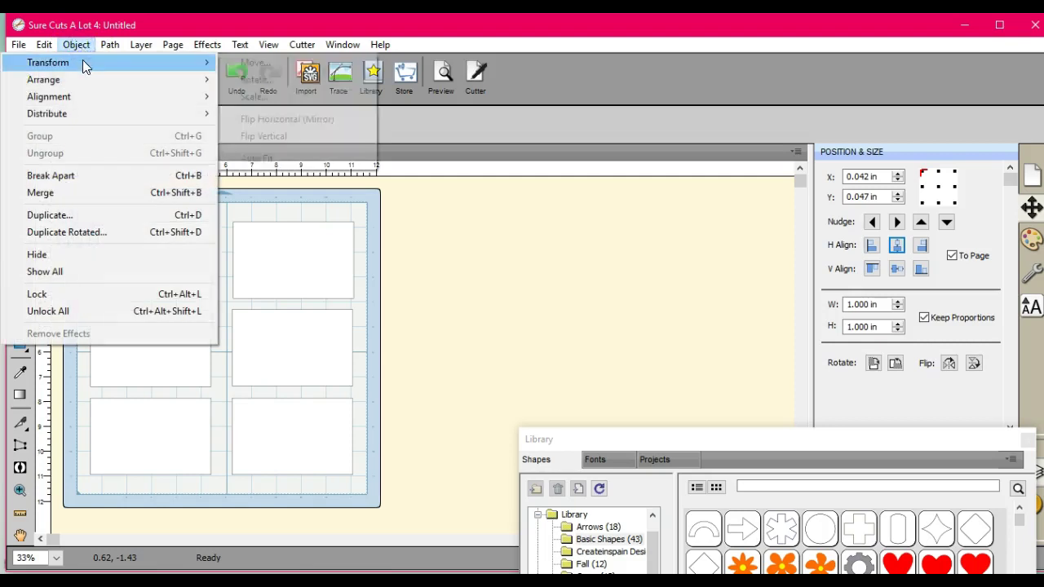
pyautogui.click(273, 158)
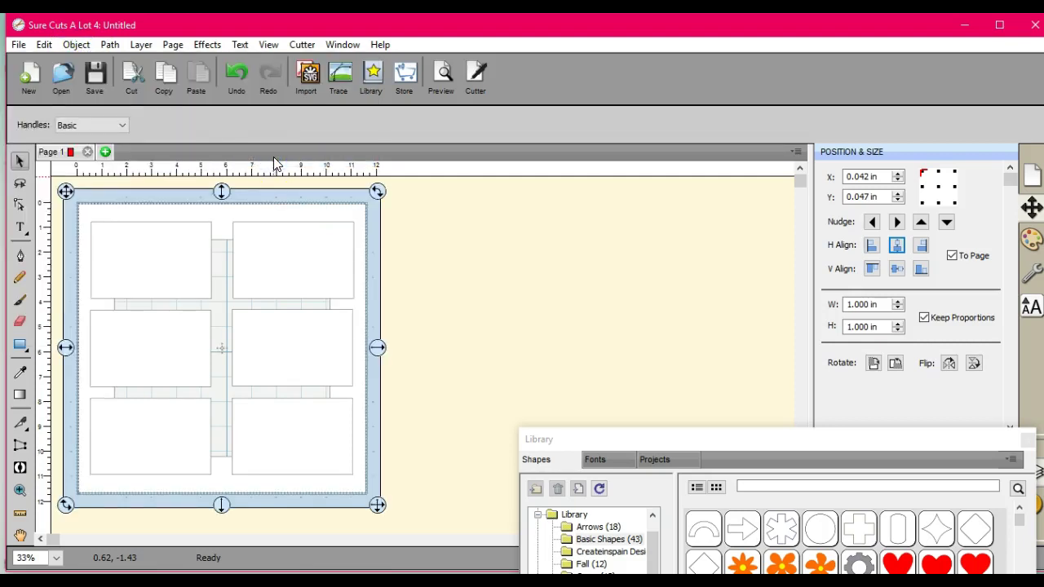
pyautogui.click(486, 282)
pyautogui.click(594, 403)
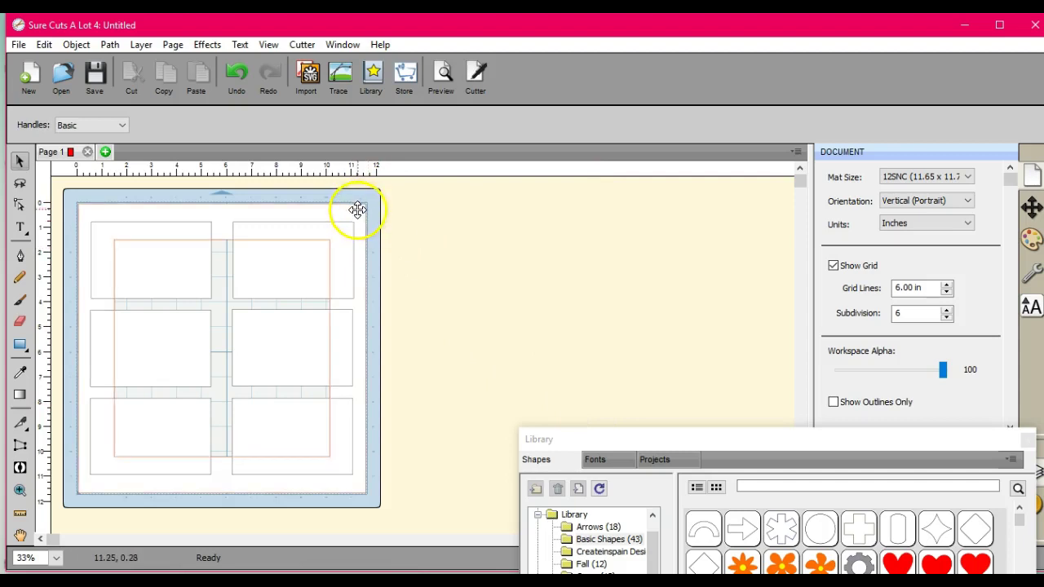
pyautogui.moveTo(357, 210); pyautogui.dragTo(661, 219)
pyautogui.rightClick(517, 223)
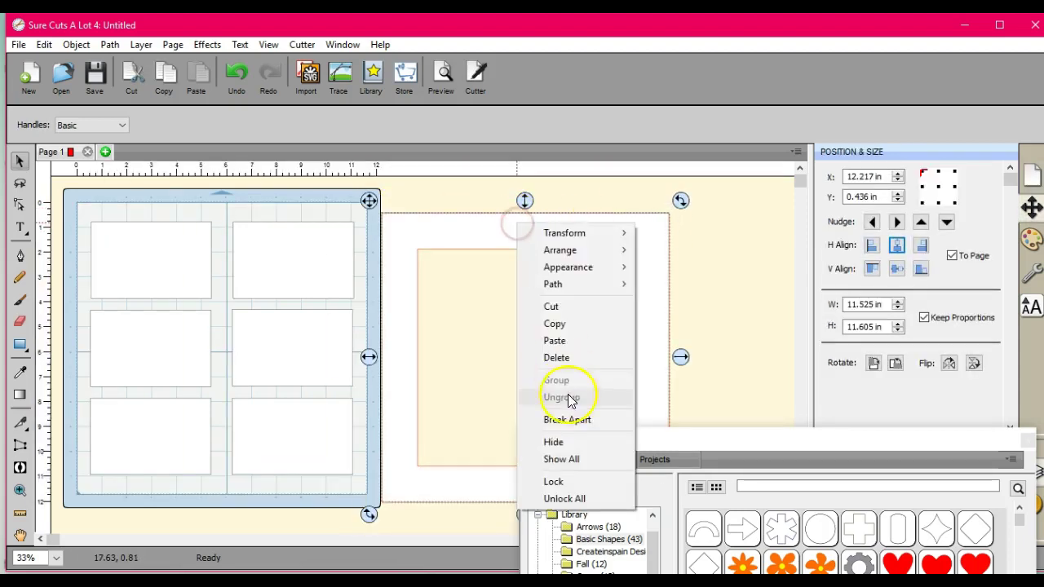
pyautogui.click(562, 356)
# Add a new Square from the library and Auto Fit it to fill the mat
pyautogui.moveTo(720, 444); pyautogui.dragTo(713, 478)
pyautogui.doubleClick(652, 476)
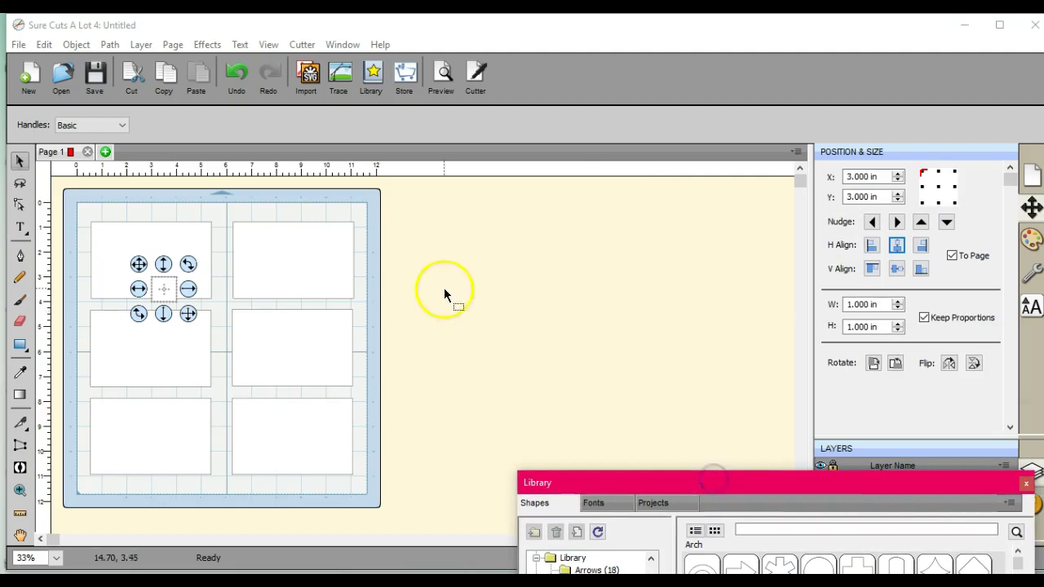
pyautogui.click(77, 44)
pyautogui.click(87, 77)
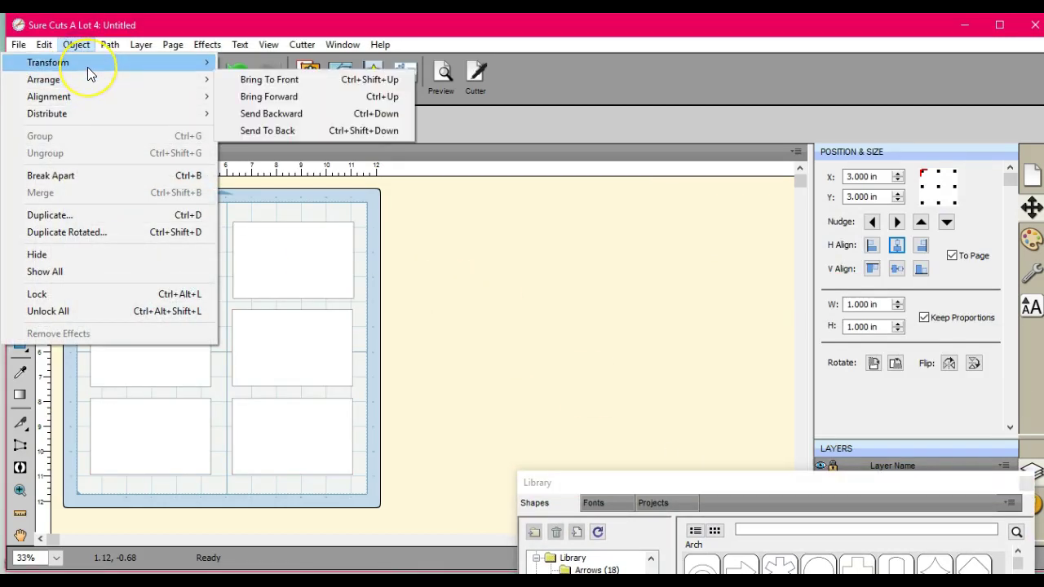
pyautogui.moveTo(87, 67)
pyautogui.click(261, 158)
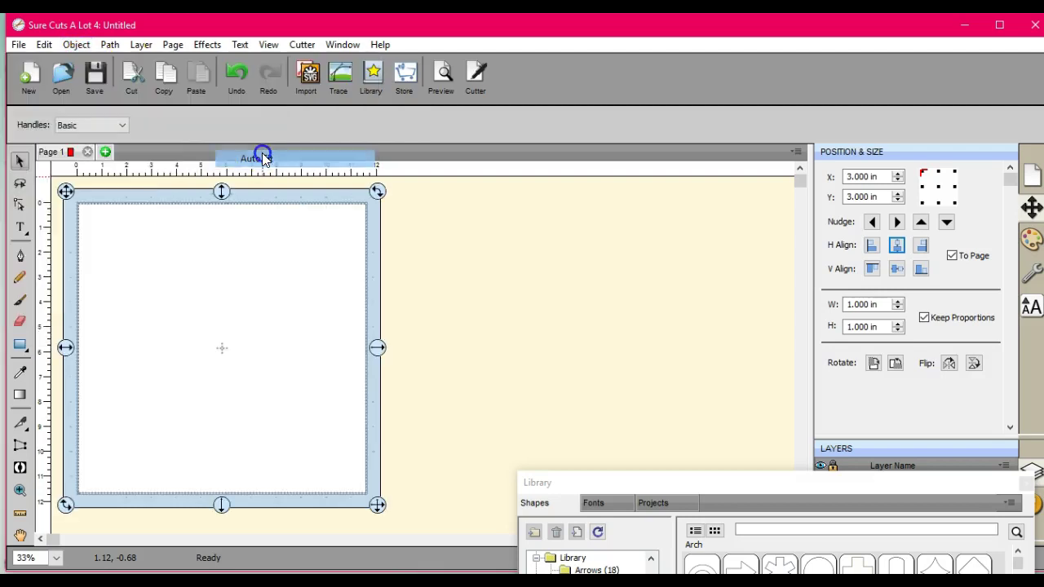
pyautogui.click(339, 249)
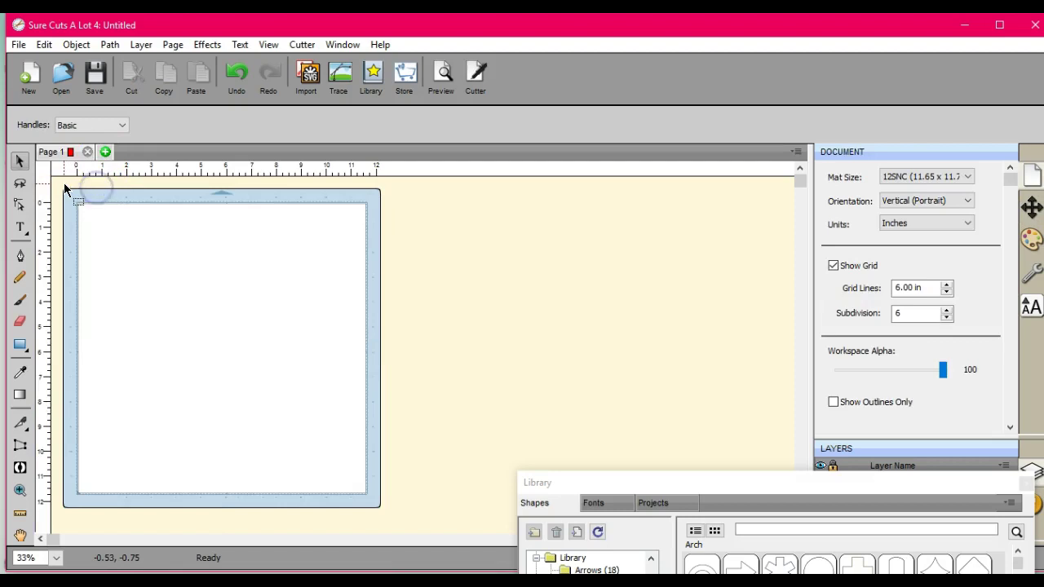
# Select the big square and six panes, then apply Front Minus Back to cut the openings
pyautogui.moveTo(64, 183); pyautogui.dragTo(406, 534)
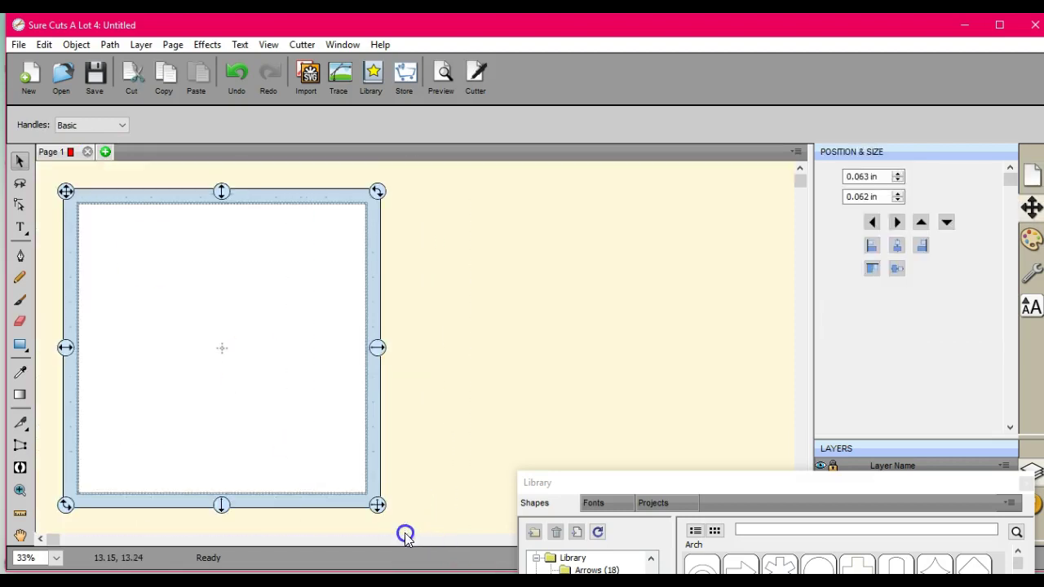
pyautogui.click(108, 48)
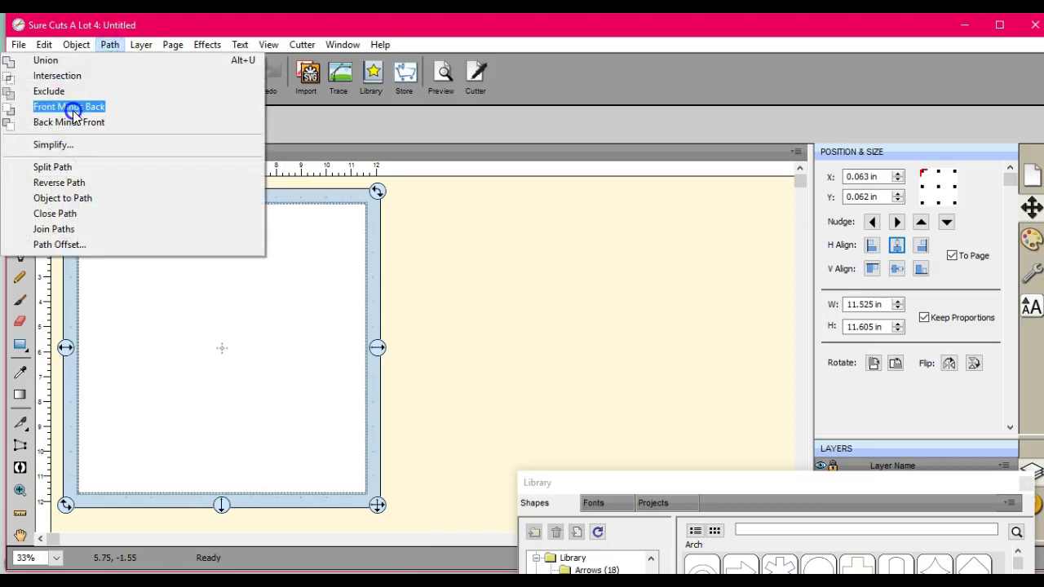
pyautogui.click(72, 111)
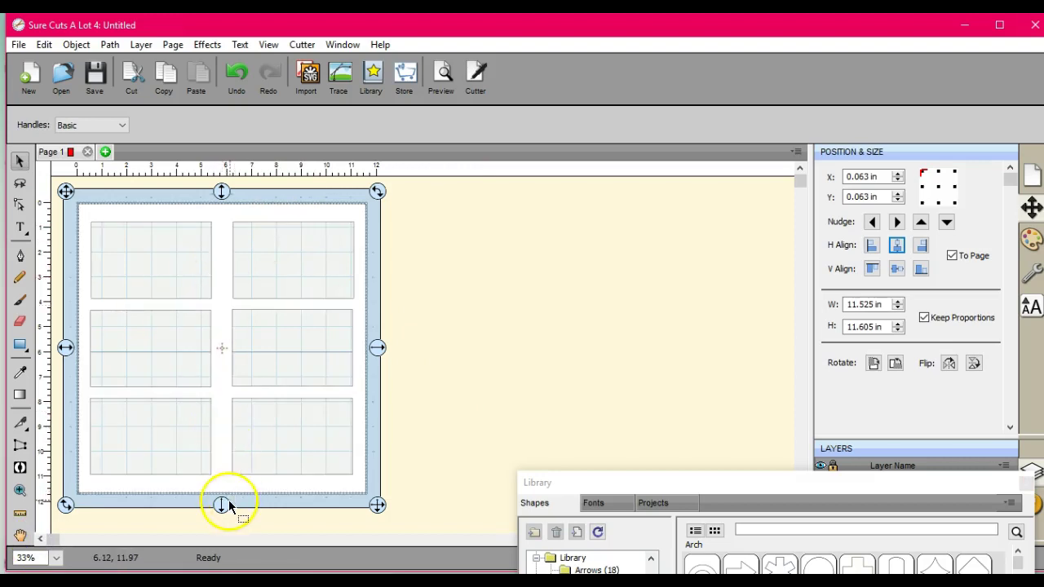
pyautogui.moveTo(221, 504); pyautogui.dragTo(221, 461)
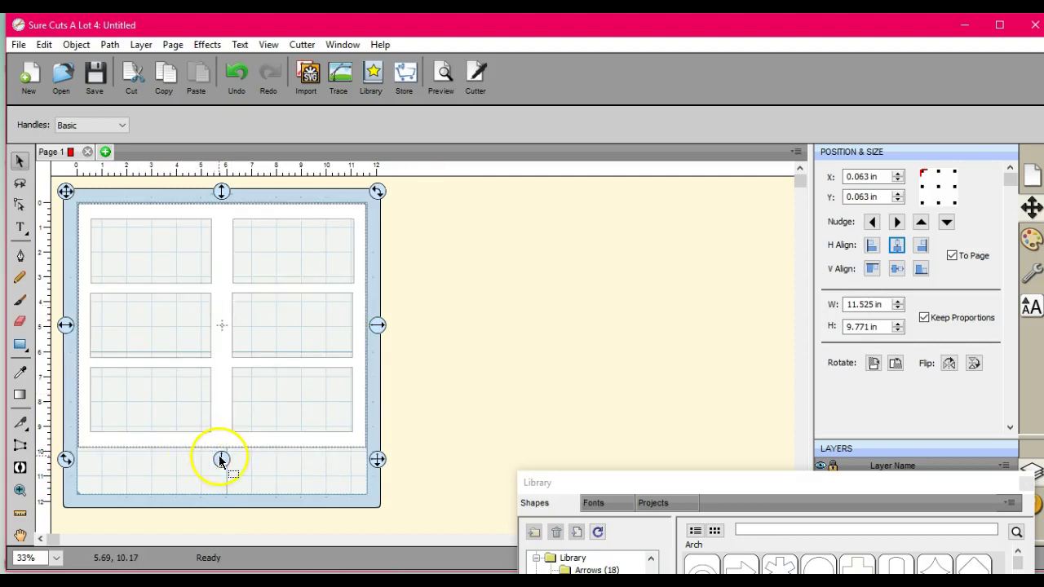
pyautogui.moveTo(221, 459); pyautogui.dragTo(217, 504)
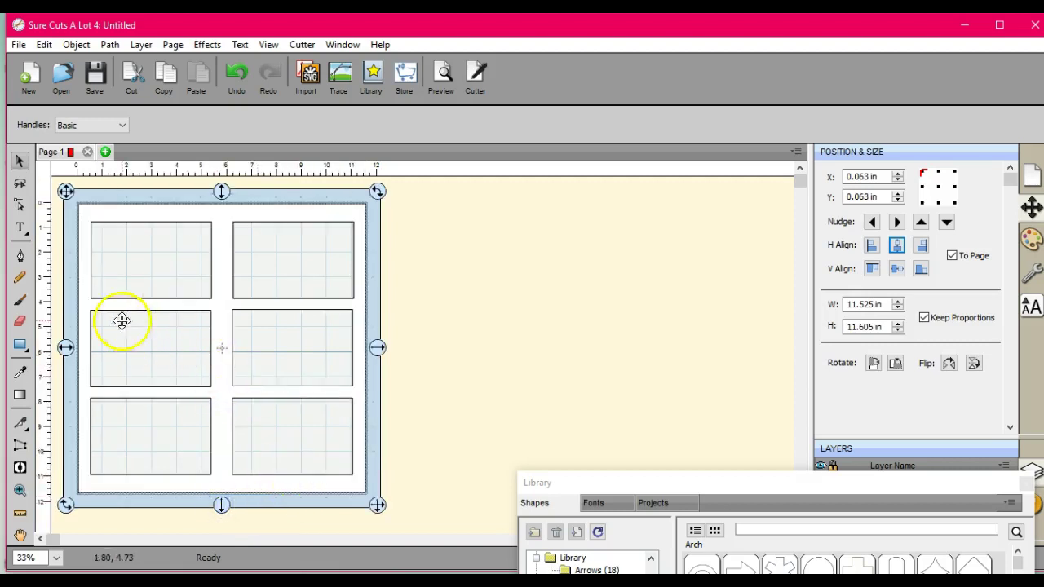
pyautogui.click(476, 333)
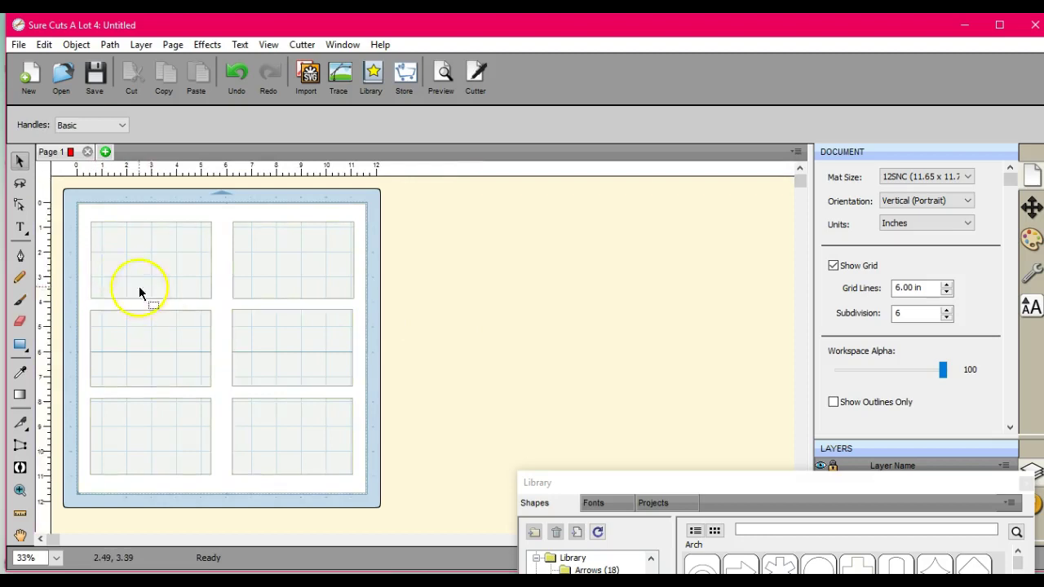
# Show the frame's nodes with the node tool, then try the Pen tool and return to Select
pyautogui.click(20, 205)
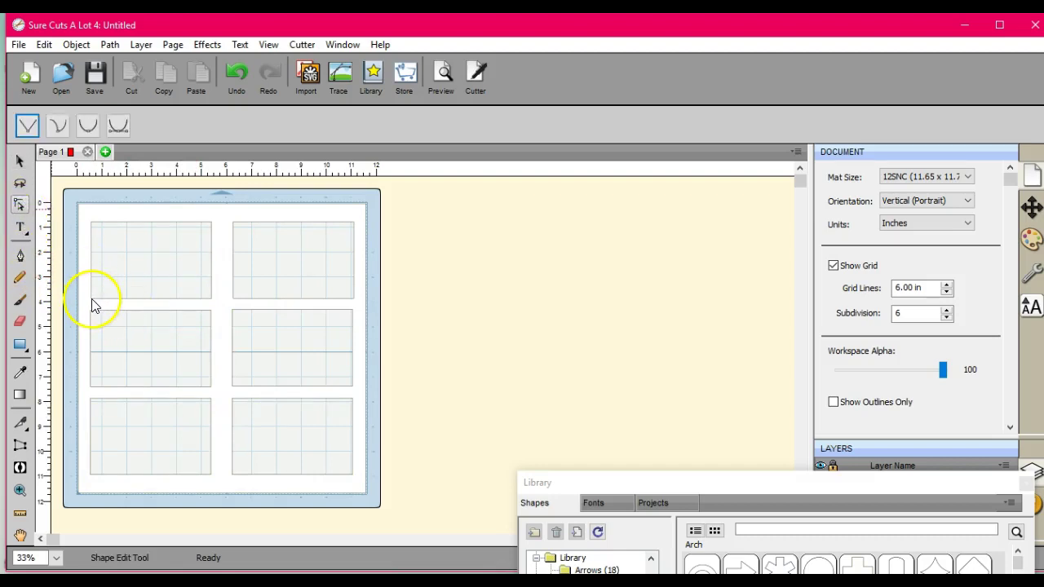
pyautogui.click(92, 300)
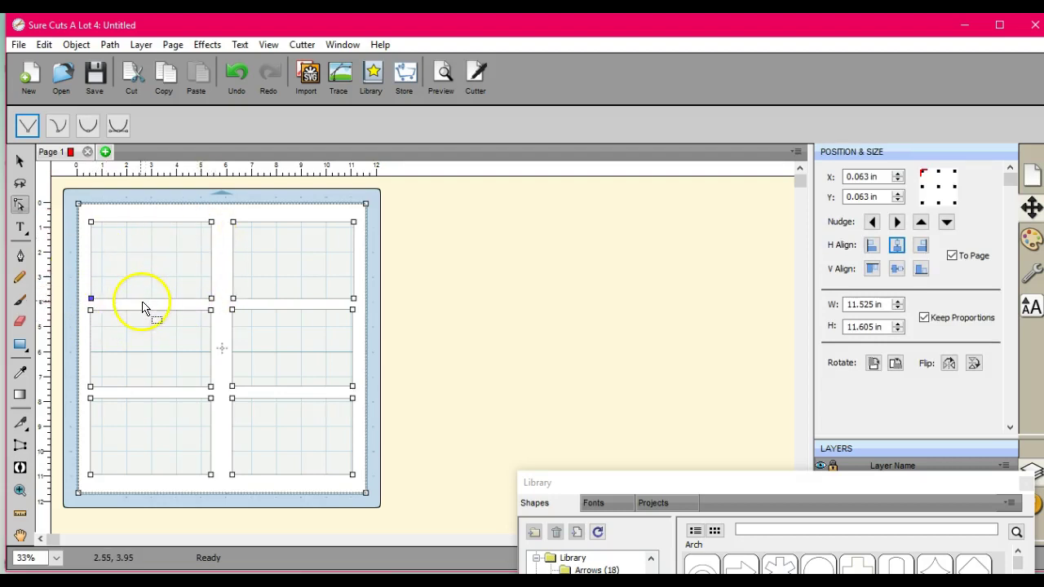
pyautogui.click(21, 258)
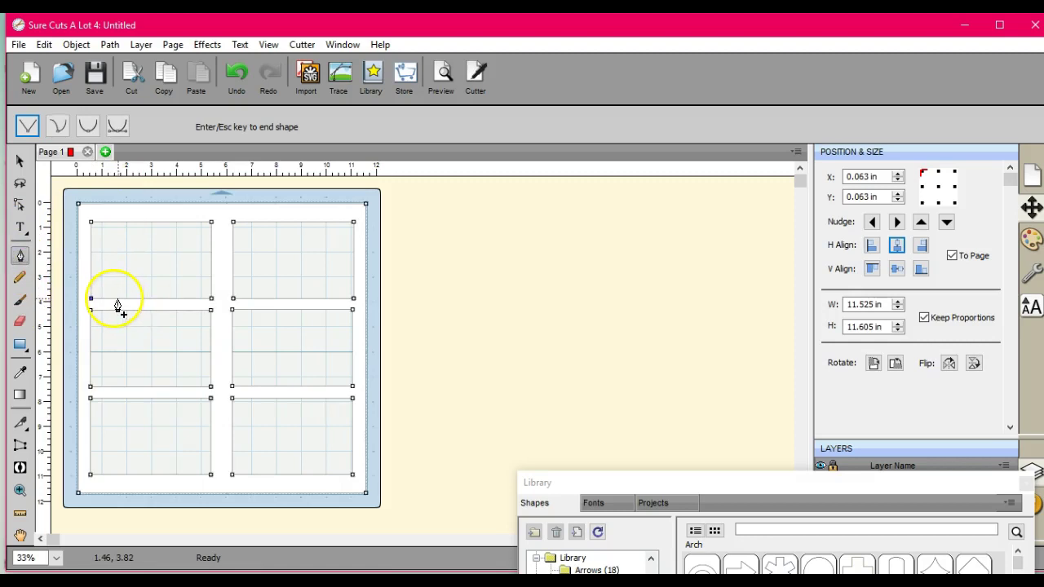
pyautogui.click(20, 160)
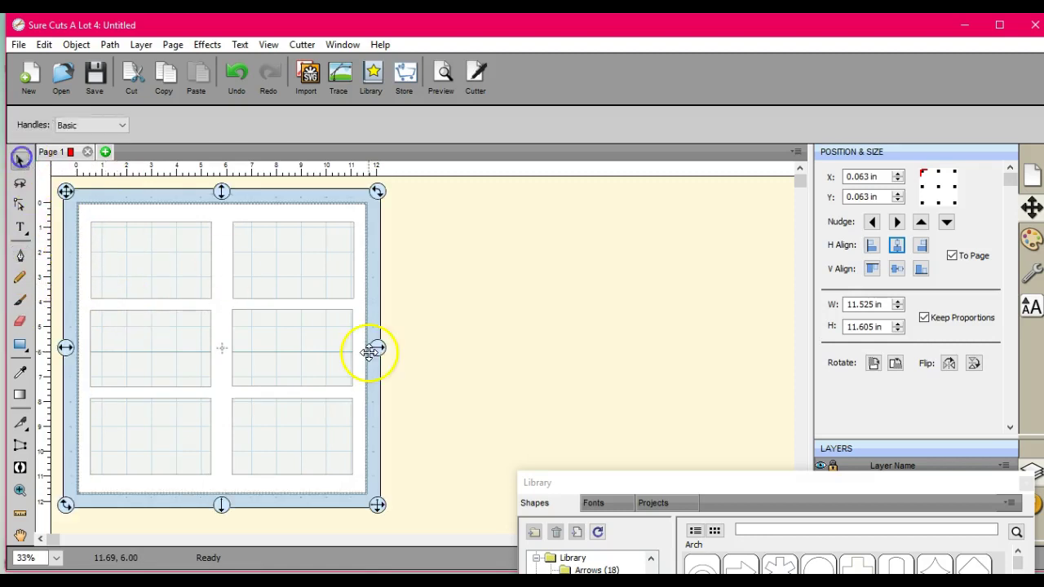
# Add a circle, an oval, a narrow shape and a vertical oval, overlapping them right of the mat
pyautogui.moveTo(629, 484); pyautogui.dragTo(622, 245)
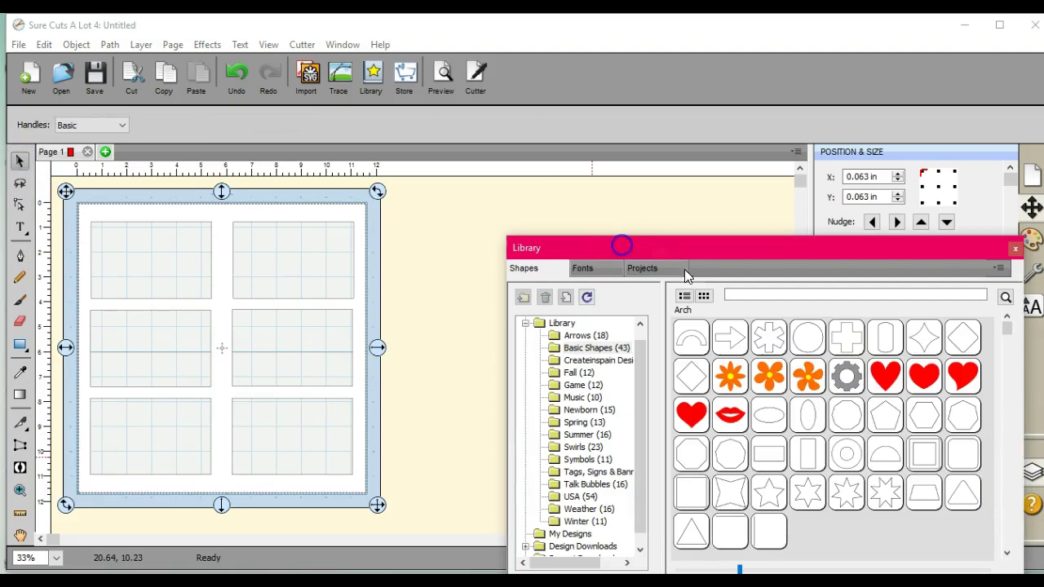
pyautogui.doubleClick(808, 342)
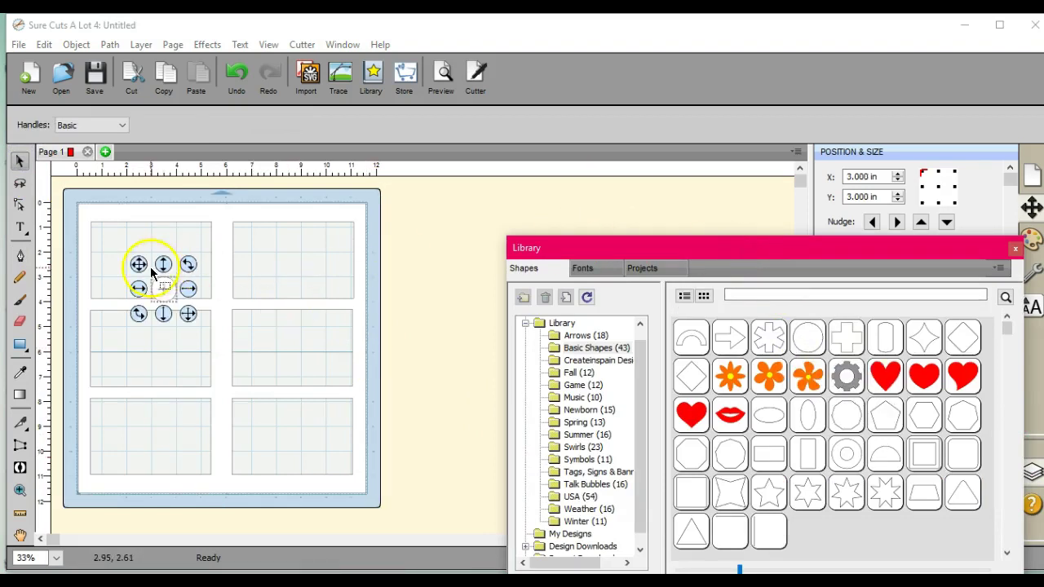
pyautogui.moveTo(167, 289); pyautogui.dragTo(402, 255)
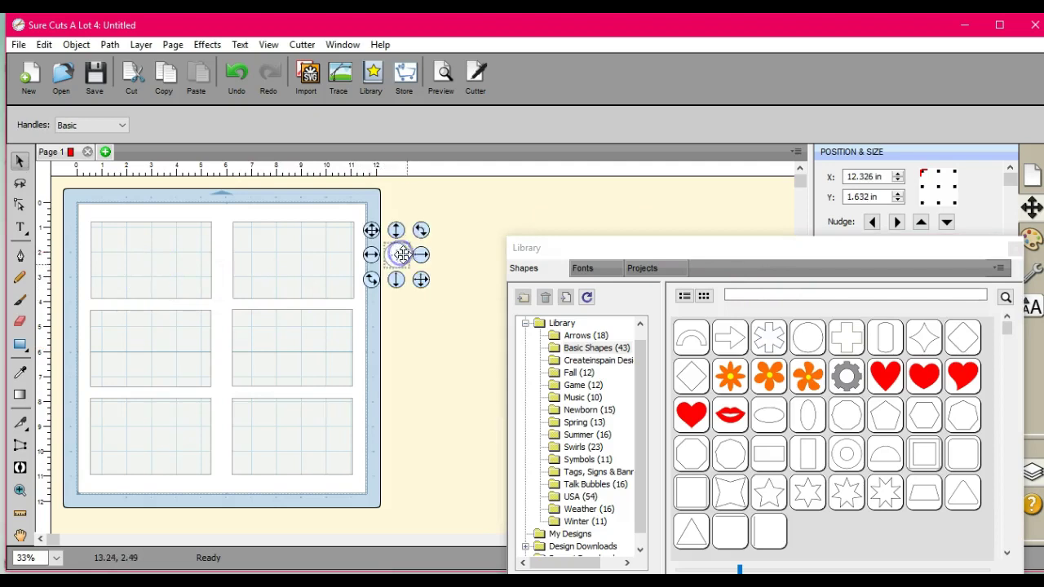
pyautogui.doubleClick(771, 416)
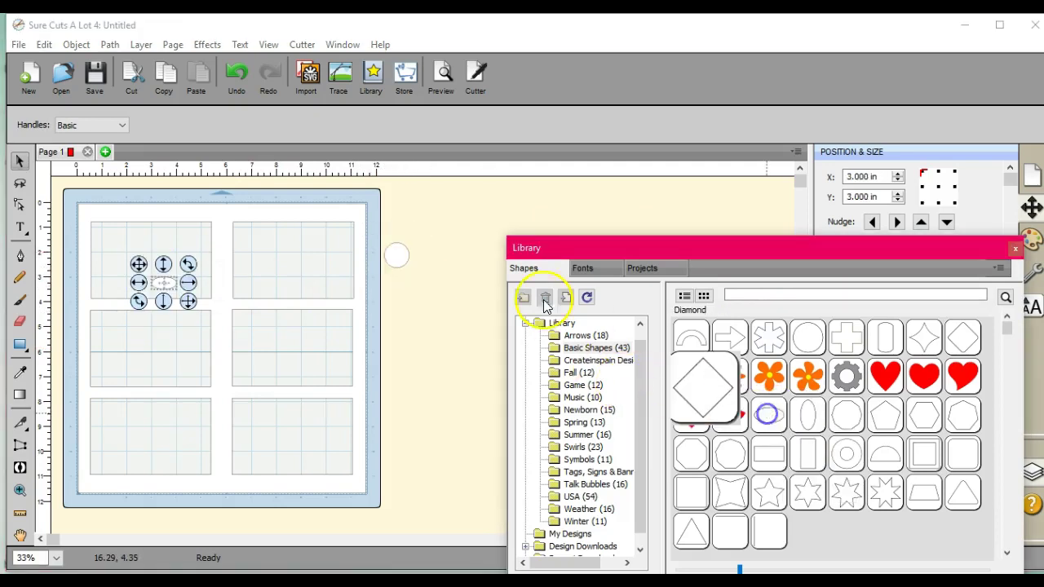
pyautogui.moveTo(397, 255)
pyautogui.mouseDown()
pyautogui.moveTo(372, 284)
pyautogui.moveTo(410, 256)
pyautogui.mouseUp()
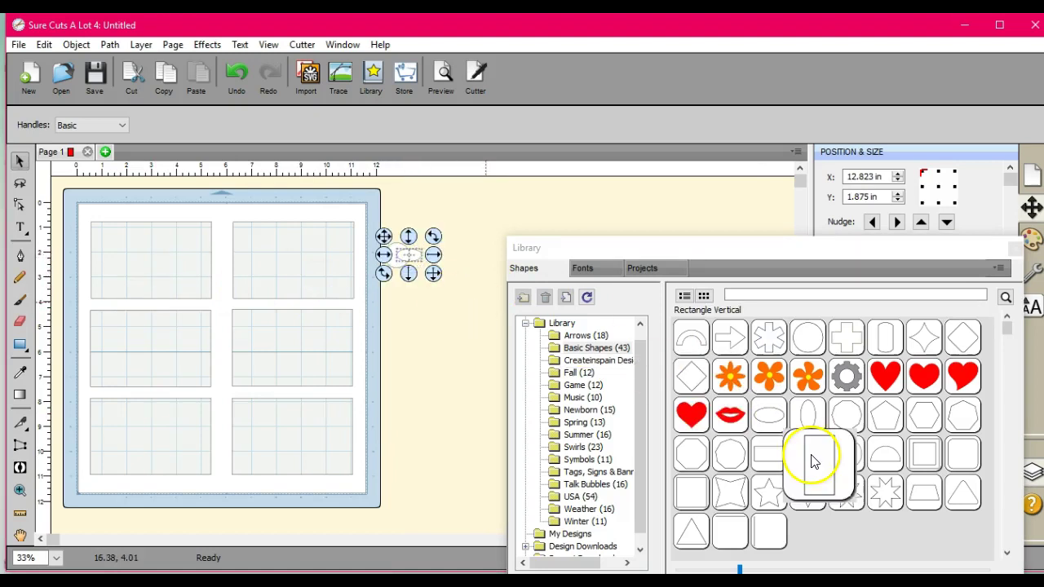
pyautogui.doubleClick(806, 423)
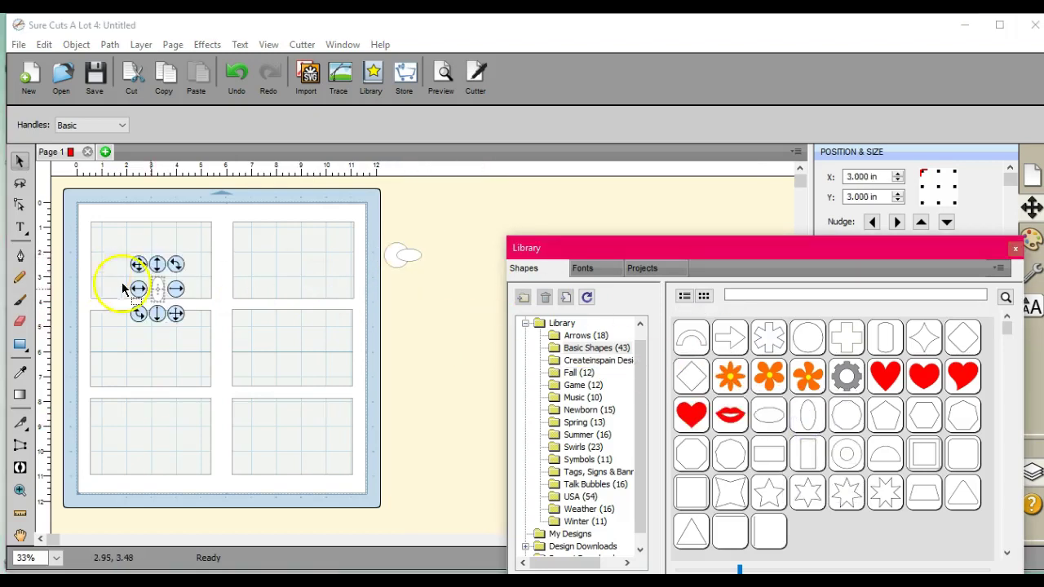
pyautogui.moveTo(157, 286); pyautogui.dragTo(389, 244)
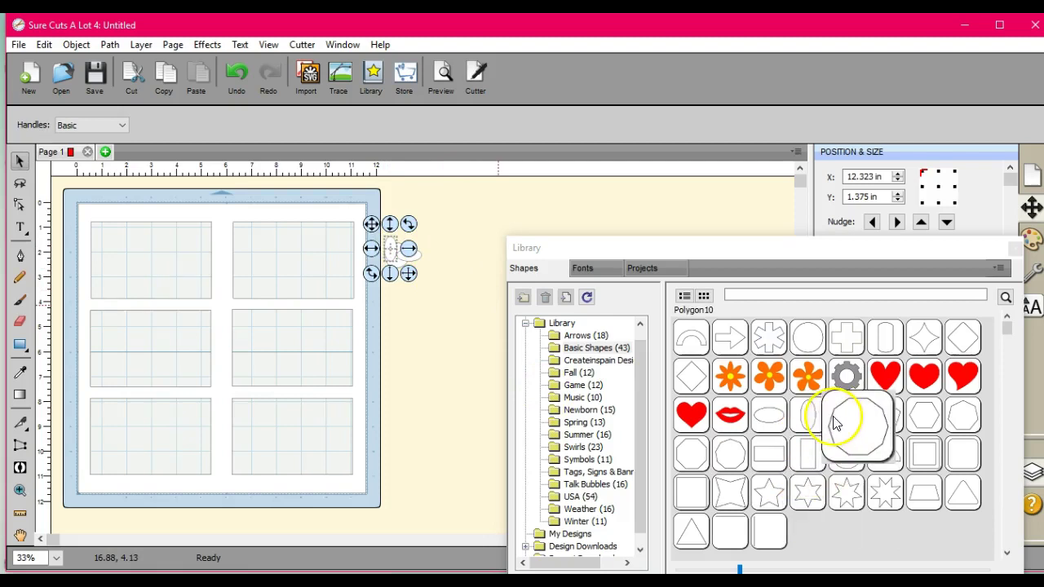
pyautogui.doubleClick(813, 422)
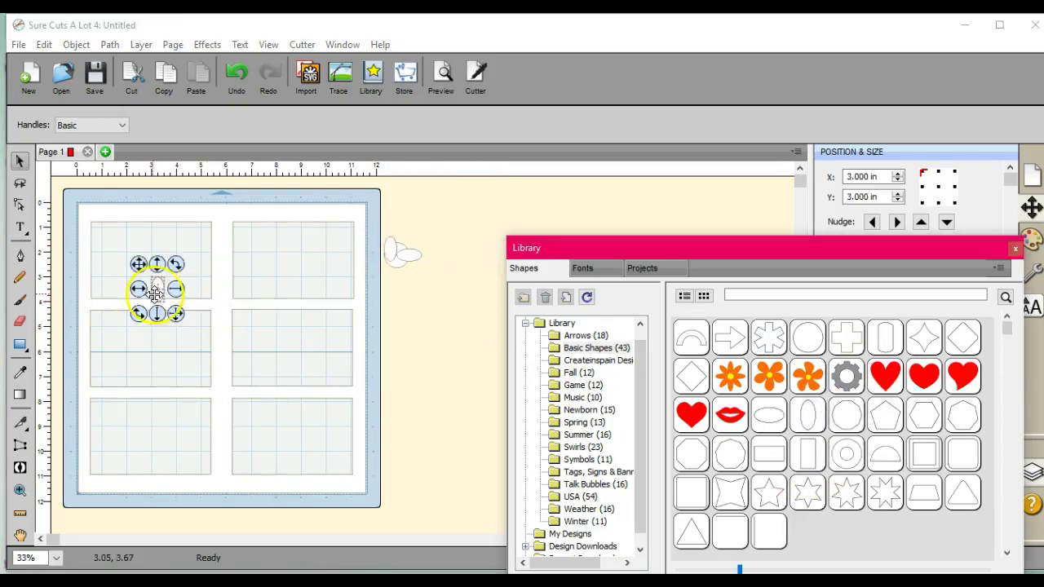
pyautogui.moveTo(424, 295); pyautogui.dragTo(419, 258)
pyautogui.click(437, 305)
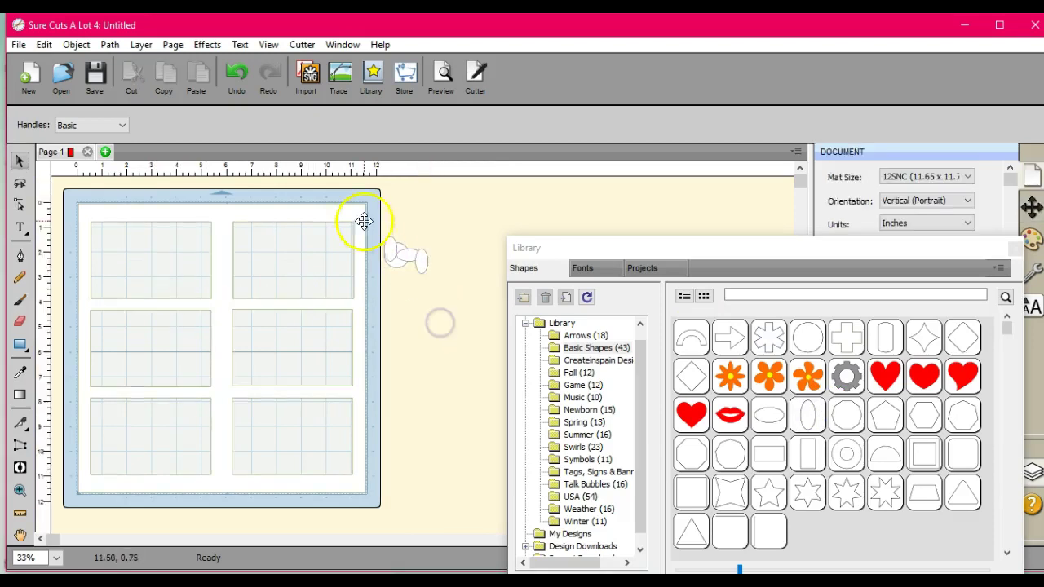
# Union the overlapping ovals into one cloud outline
pyautogui.moveTo(375, 224); pyautogui.dragTo(445, 294)
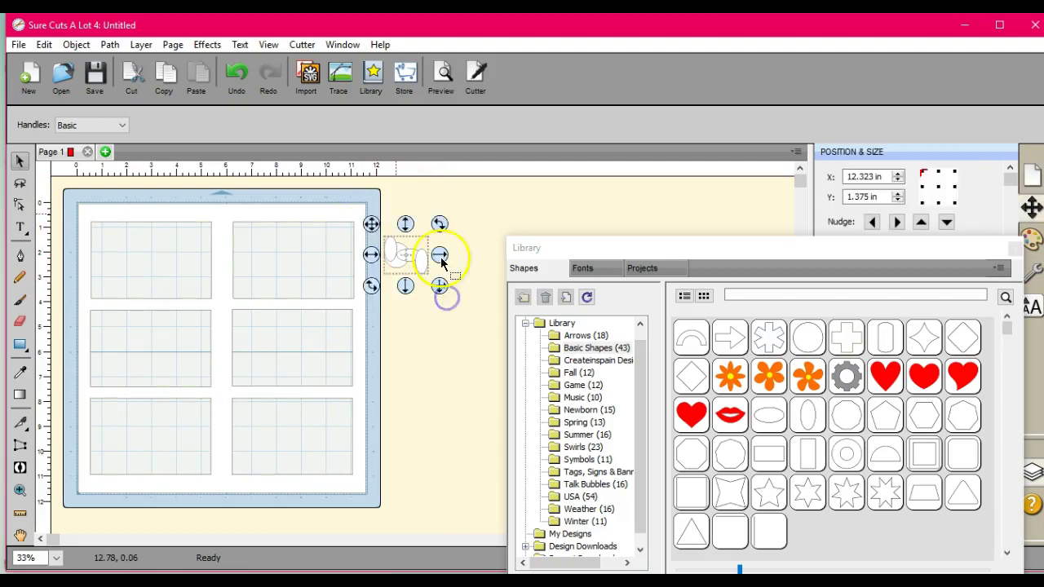
pyautogui.click(76, 45)
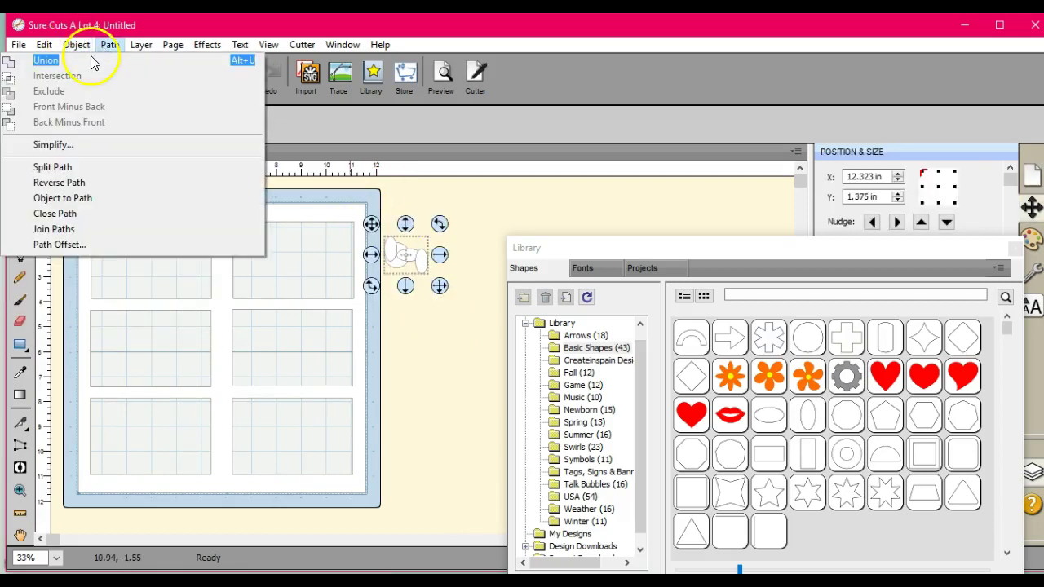
pyautogui.click(91, 57)
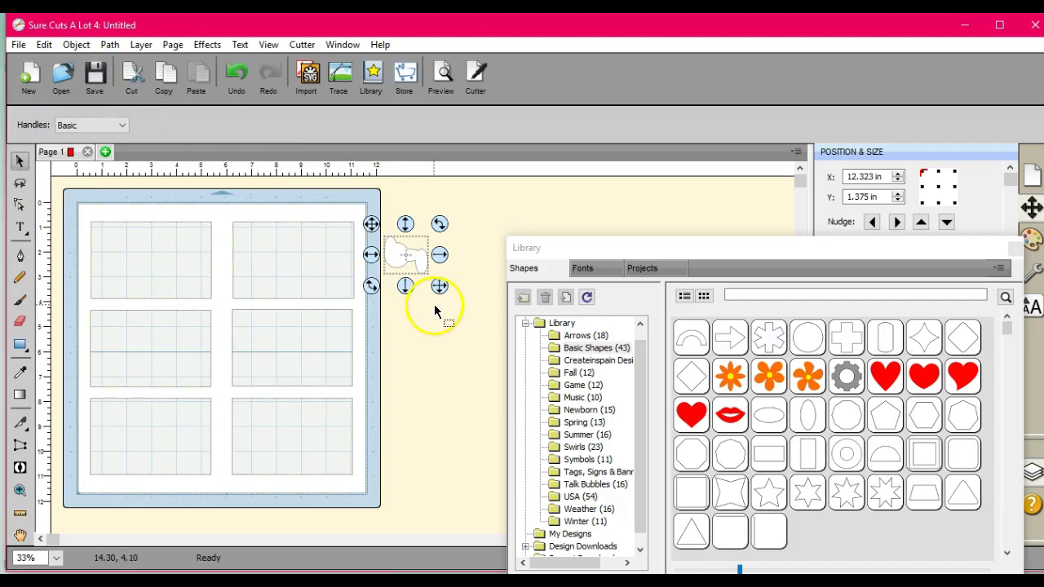
# Add a rectangle beneath the cloud and union both into one flat-bottomed drift
pyautogui.doubleClick(769, 454)
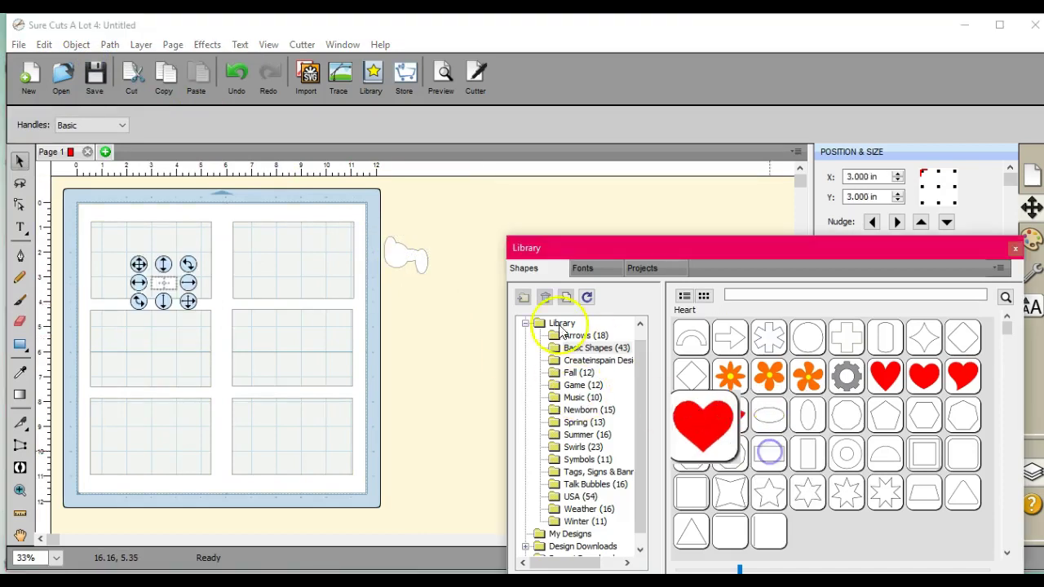
pyautogui.moveTo(168, 288); pyautogui.dragTo(448, 272)
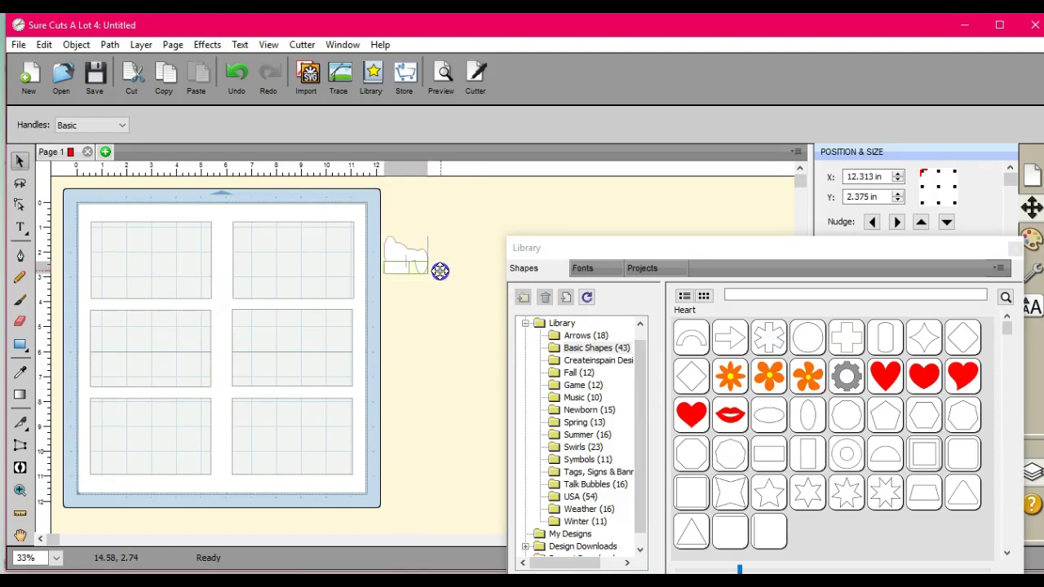
pyautogui.moveTo(377, 215); pyautogui.dragTo(472, 317)
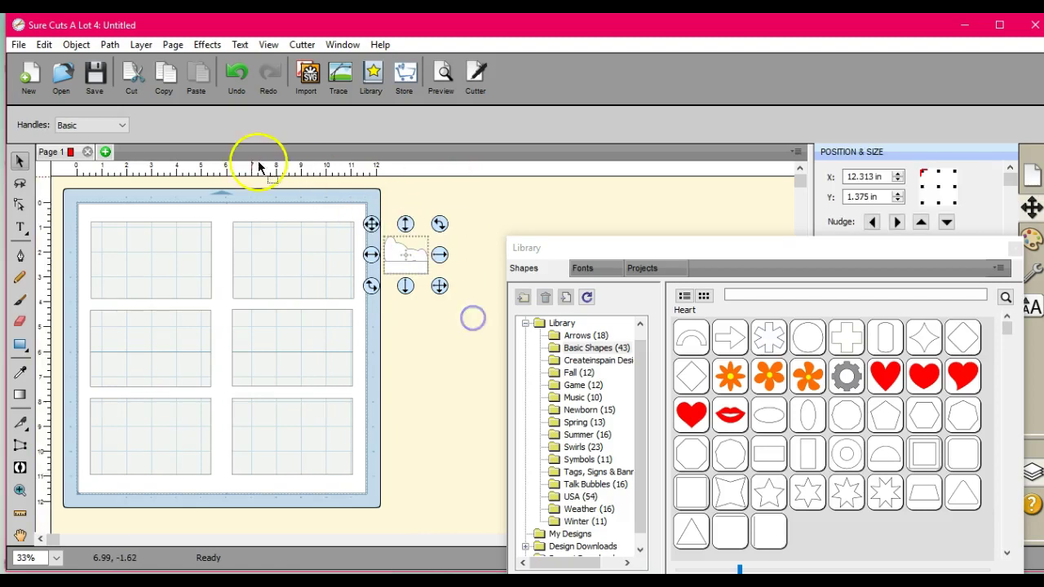
pyautogui.click(108, 46)
pyautogui.click(103, 61)
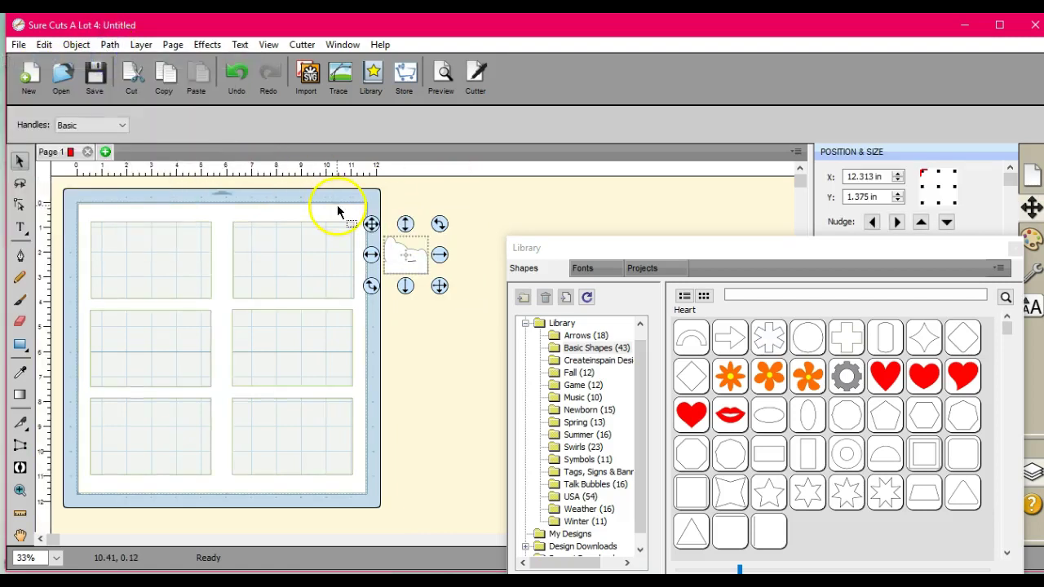
# Set the brush to 0.51 in and paint a stroke inside the drift shape
pyautogui.click(20, 300)
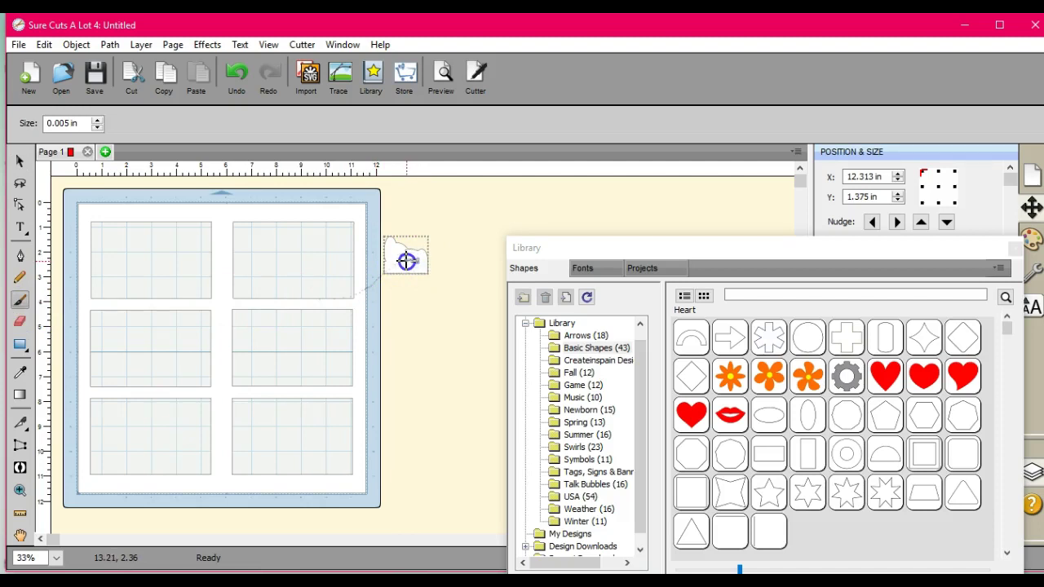
pyautogui.moveTo(407, 260); pyautogui.dragTo(418, 260)
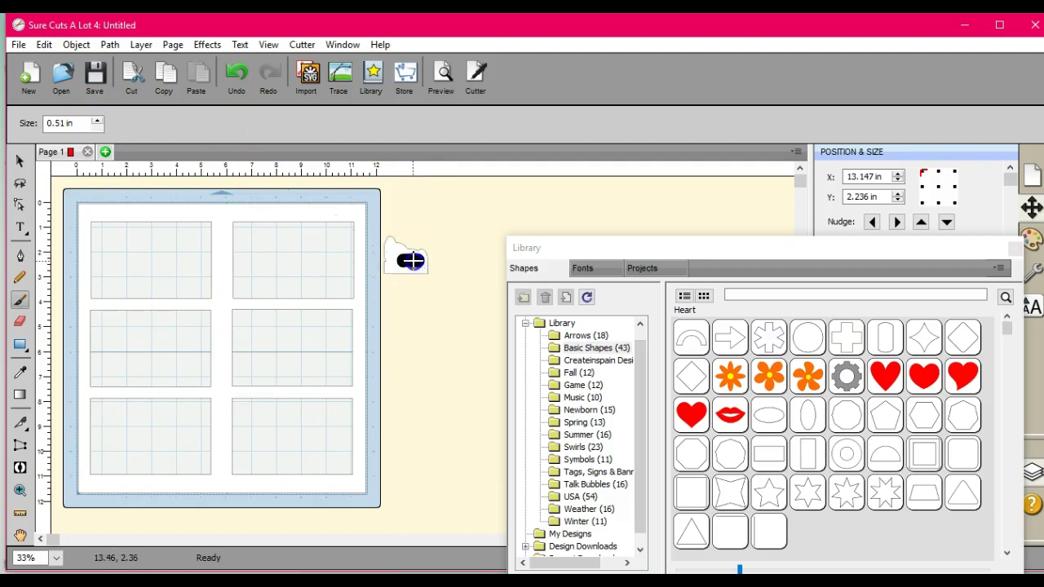
# Select the cloud shape and move it onto the mat along the top-left pane's bottom
pyautogui.click(20, 161)
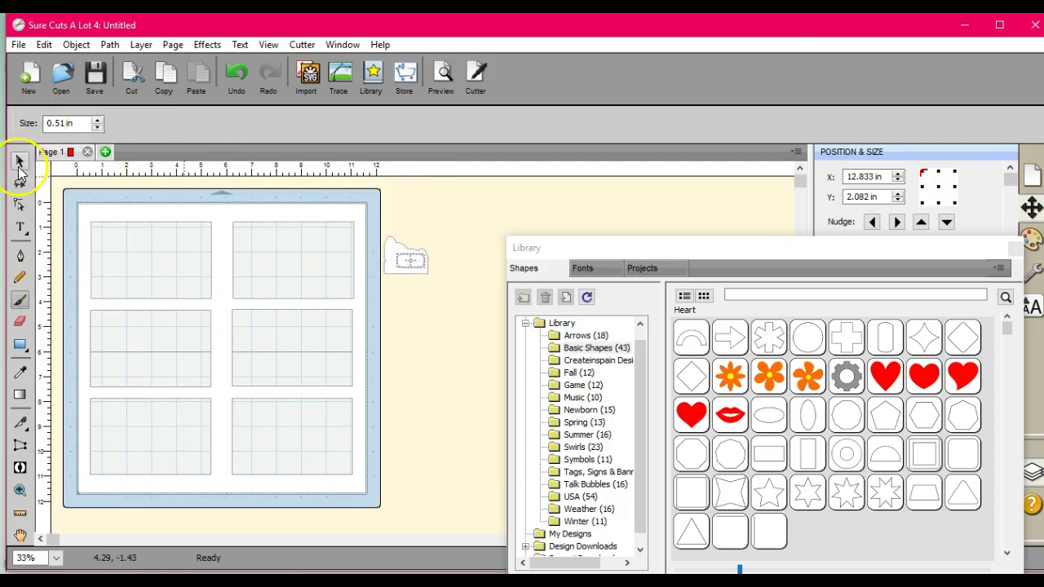
pyautogui.click(110, 45)
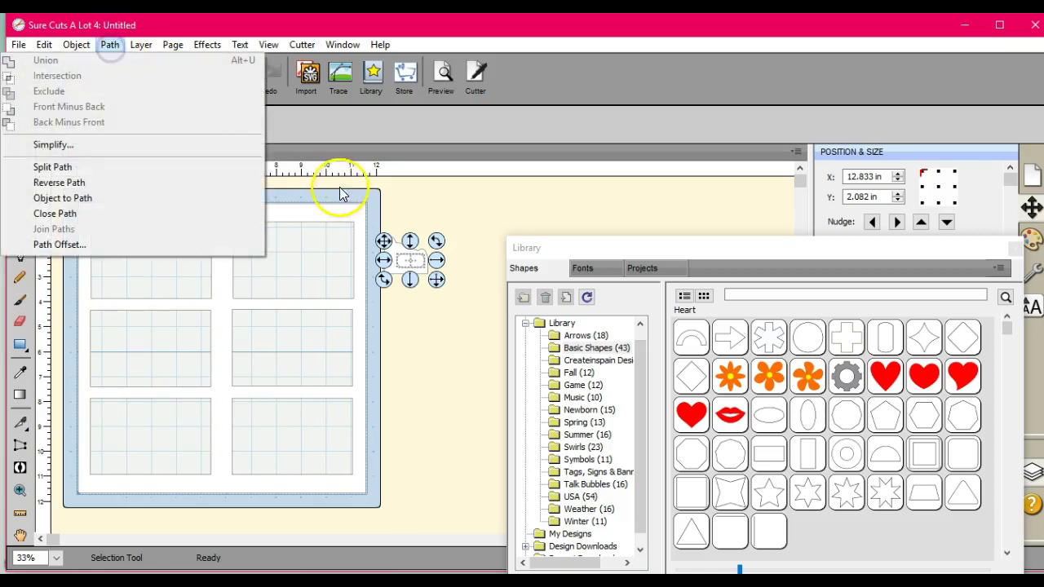
pyautogui.click(373, 212)
pyautogui.moveTo(469, 298); pyautogui.dragTo(470, 302)
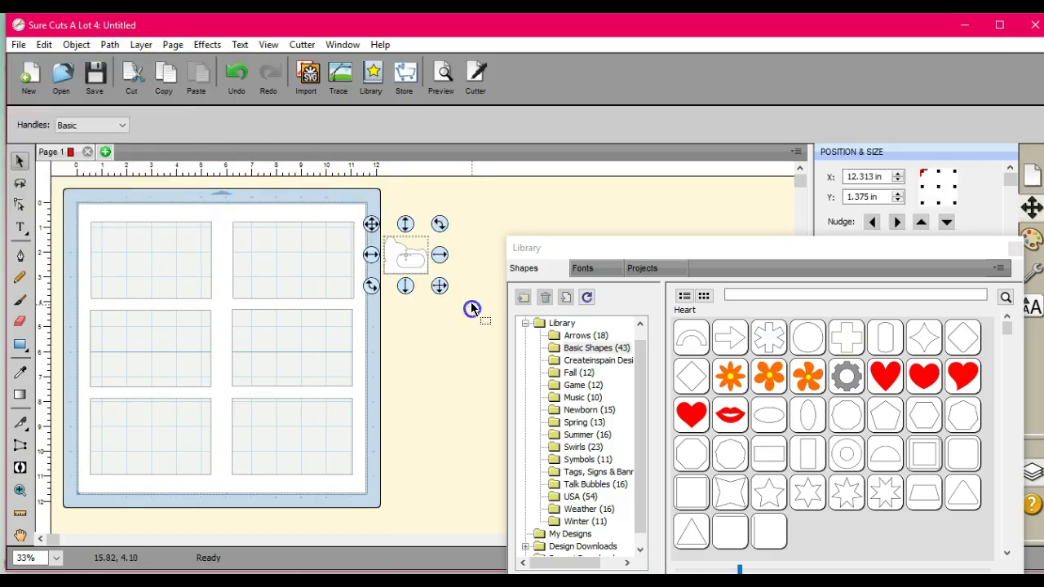
pyautogui.click(109, 45)
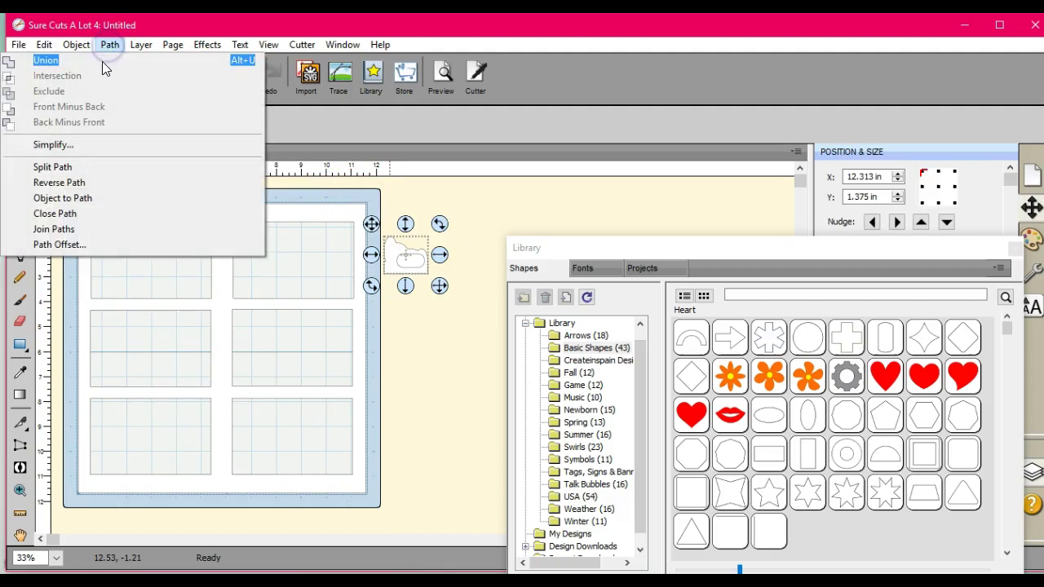
pyautogui.click(102, 61)
pyautogui.moveTo(410, 252); pyautogui.dragTo(151, 255)
pyautogui.moveTo(142, 291)
pyautogui.mouseDown()
pyautogui.moveTo(145, 250)
pyautogui.moveTo(106, 303)
pyautogui.moveTo(150, 297)
pyautogui.moveTo(113, 273)
pyautogui.moveTo(153, 298)
pyautogui.mouseUp()
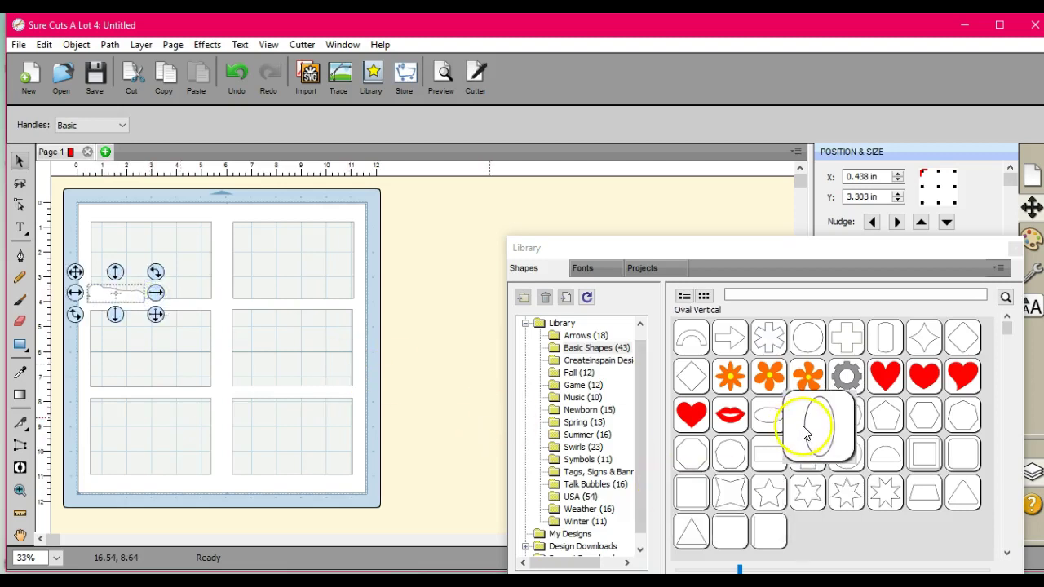
# Place a library circle over the cloud's right end and union them into one drift
pyautogui.doubleClick(806, 341)
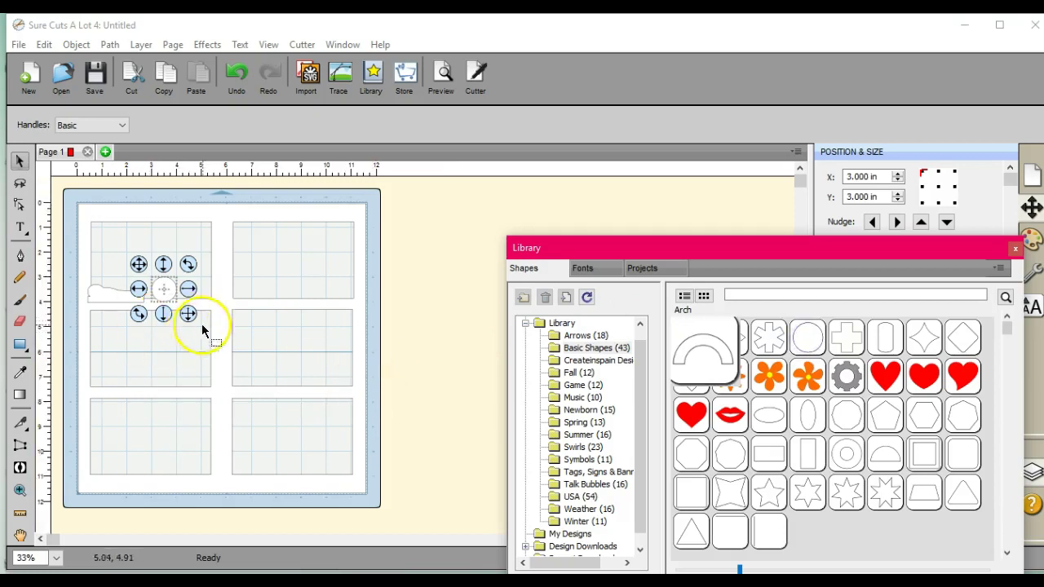
pyautogui.moveTo(163, 289)
pyautogui.mouseDown()
pyautogui.moveTo(173, 296)
pyautogui.moveTo(151, 266)
pyautogui.moveTo(154, 294)
pyautogui.moveTo(130, 297)
pyautogui.mouseUp()
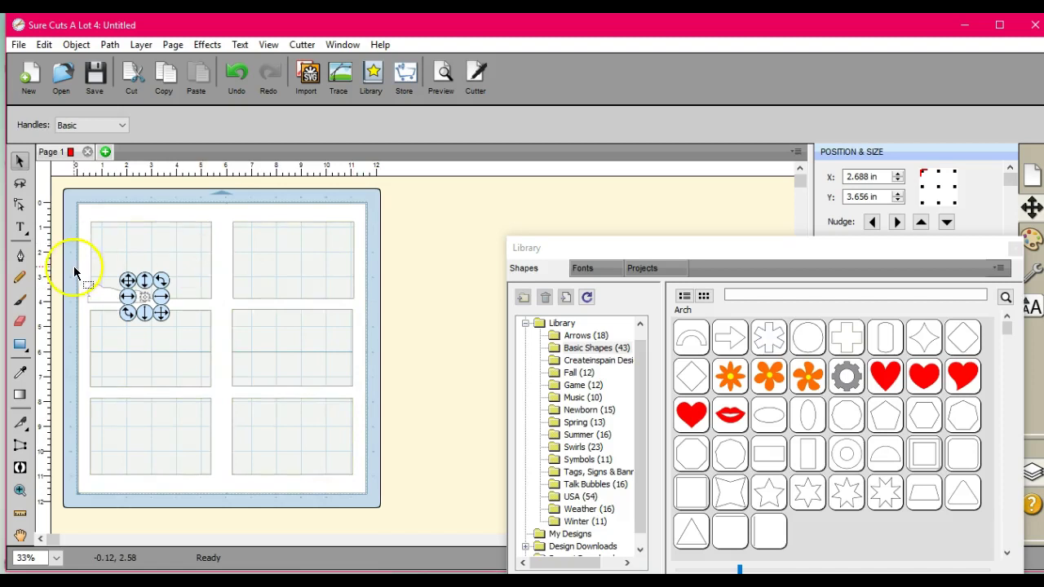
pyautogui.moveTo(66, 254); pyautogui.dragTo(189, 325)
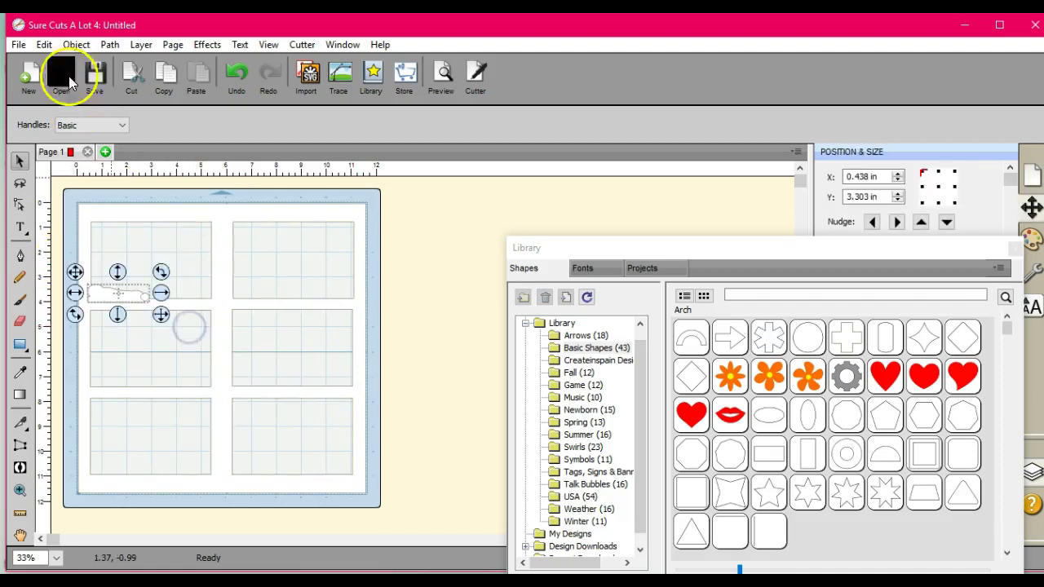
pyautogui.click(108, 45)
pyautogui.click(174, 241)
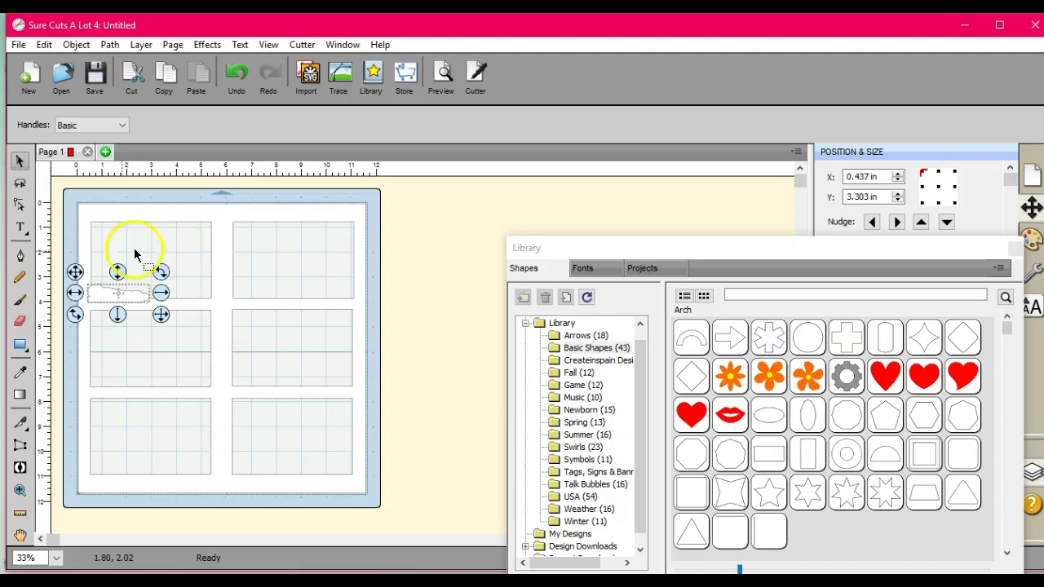
# Duplicate the drift with 2 columns and move the copy up into the top-left pane
pyautogui.click(77, 47)
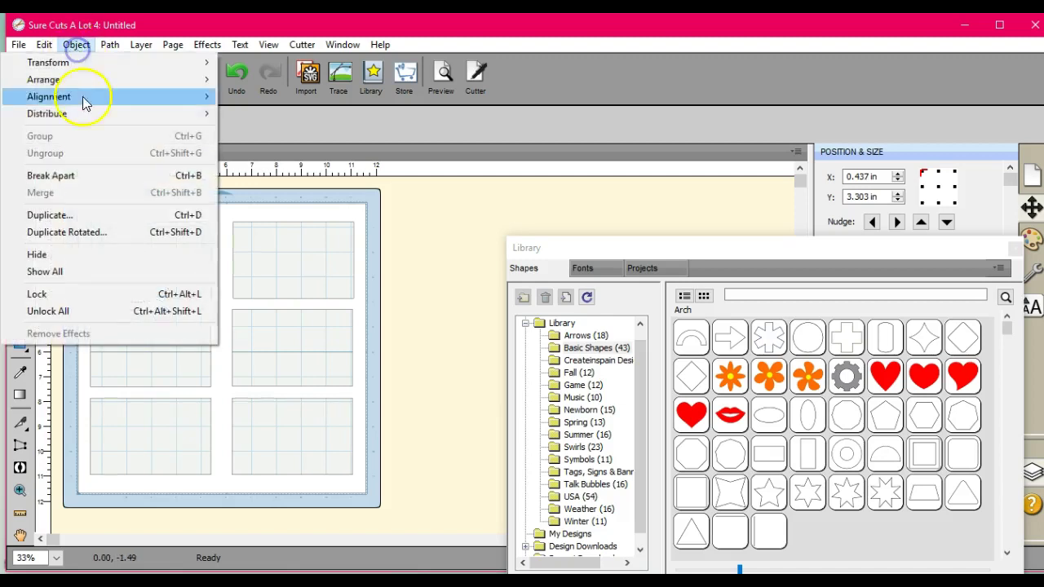
pyautogui.click(87, 217)
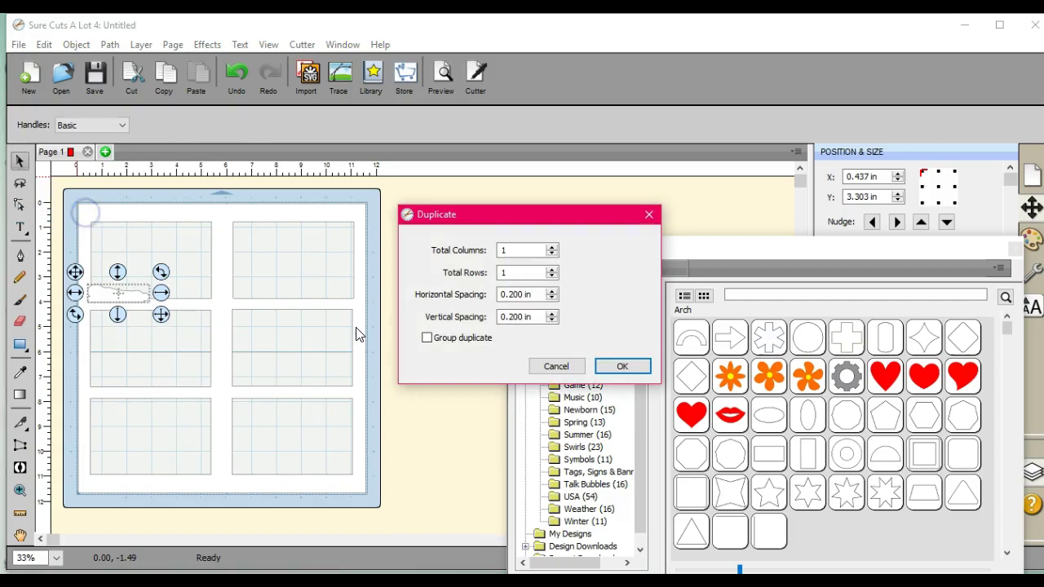
pyautogui.click(553, 248)
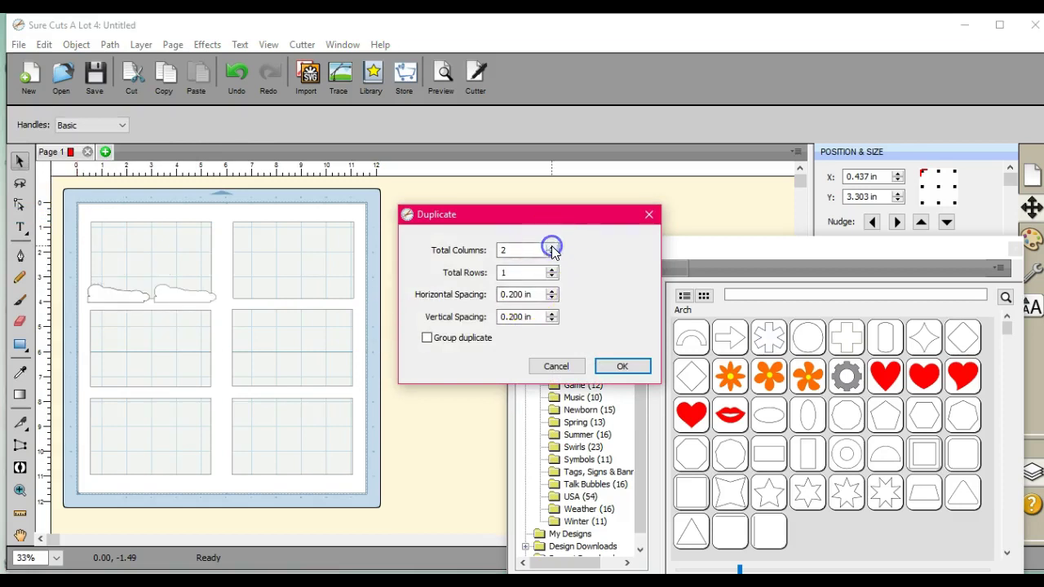
pyautogui.click(620, 369)
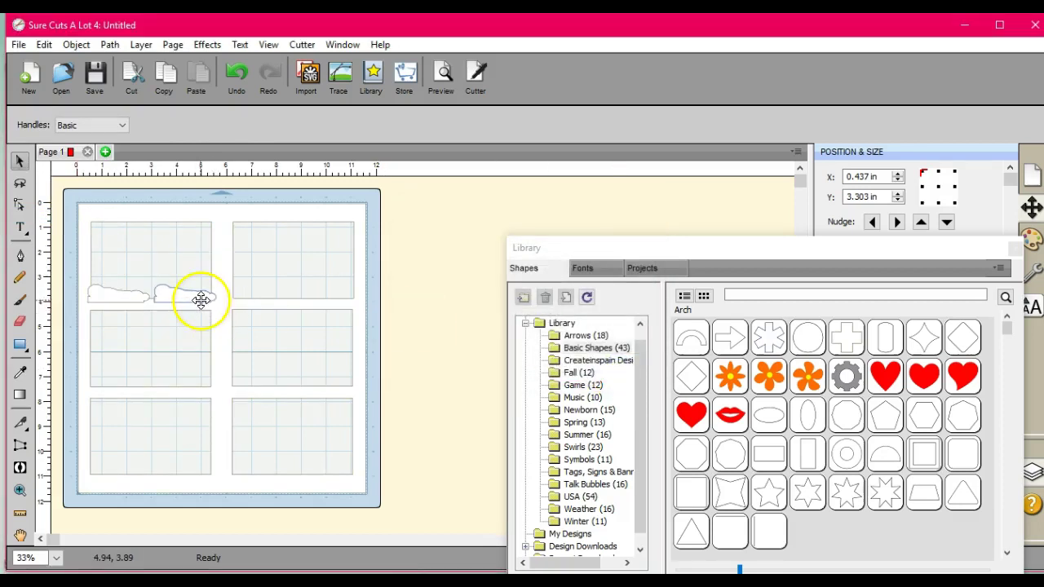
pyautogui.moveTo(181, 291); pyautogui.dragTo(121, 269)
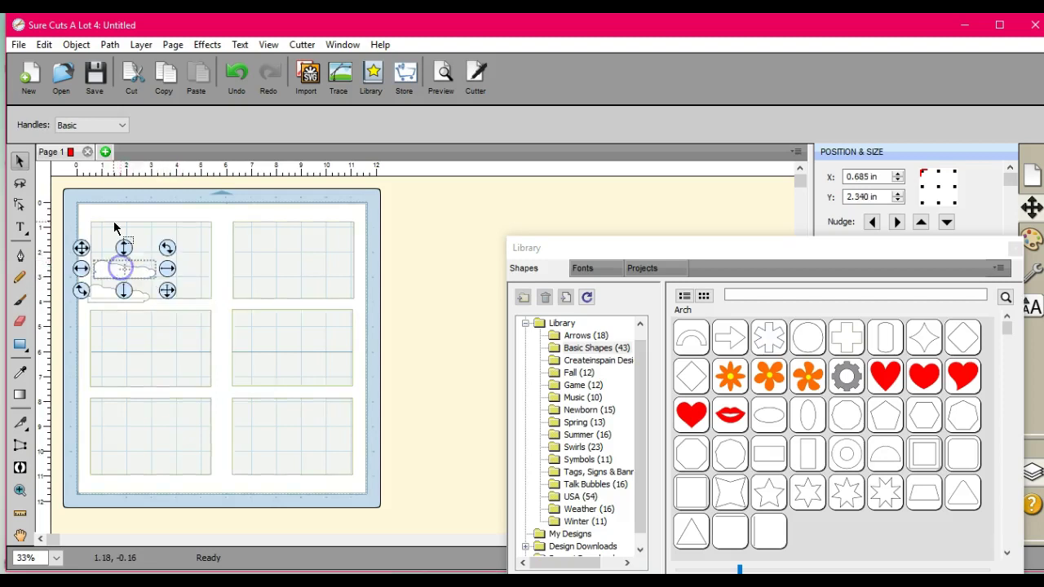
# Flip the copy horizontally and rotate it upright along the pane's left edge
pyautogui.click(73, 44)
pyautogui.moveTo(74, 60)
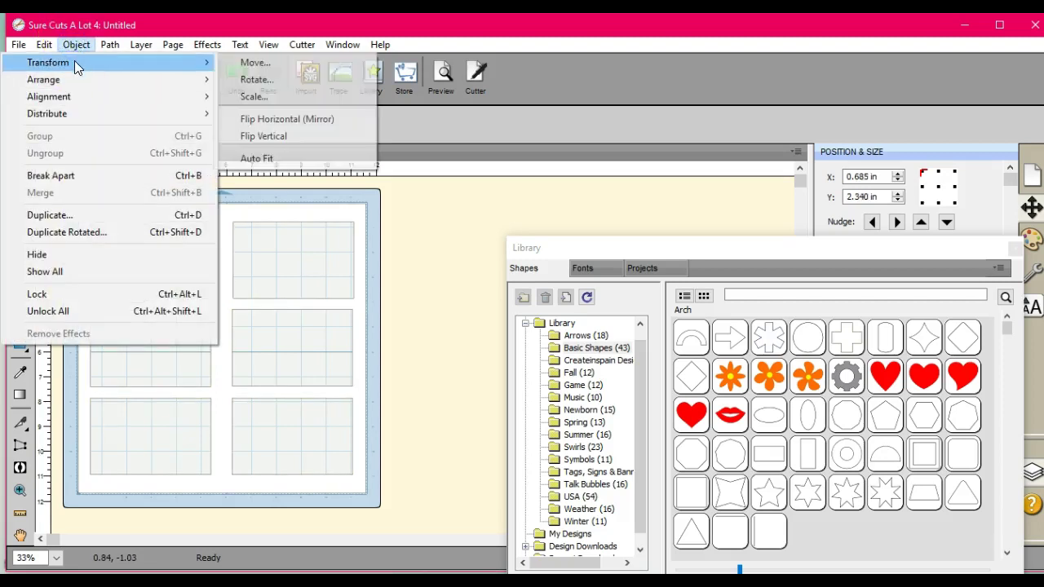
pyautogui.click(313, 118)
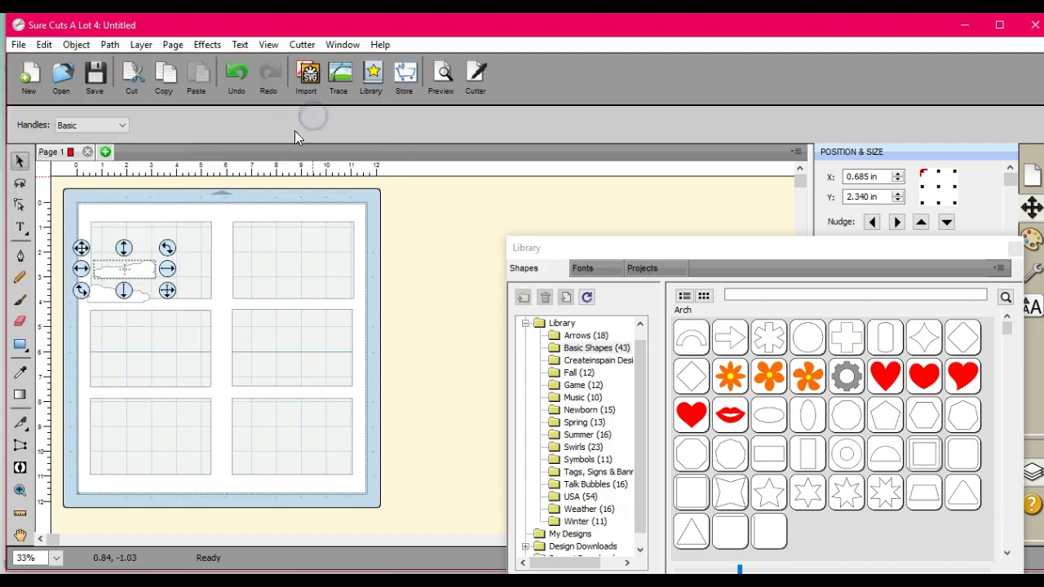
pyautogui.click(168, 245)
pyautogui.moveTo(168, 245); pyautogui.dragTo(161, 323)
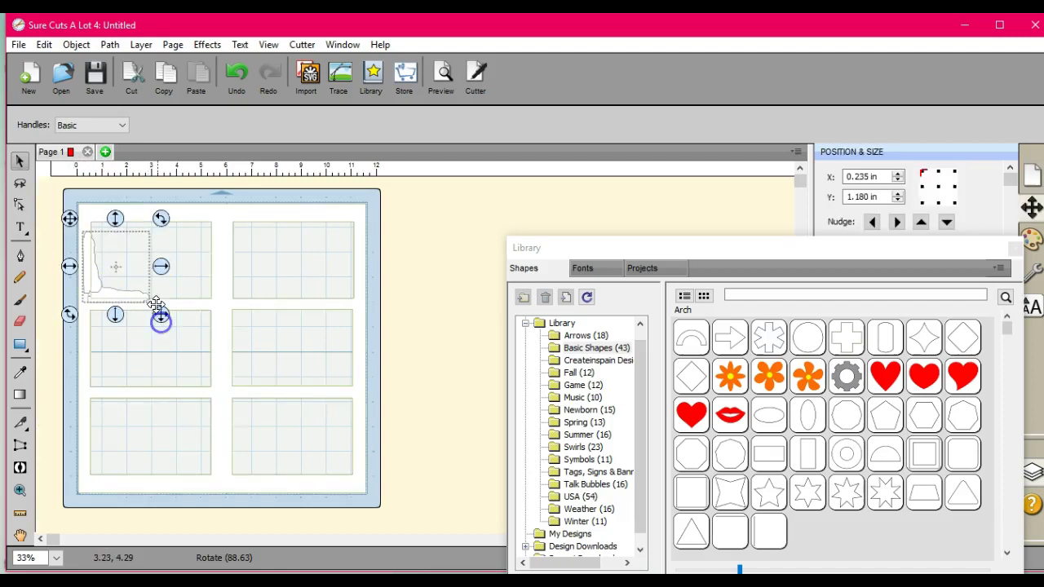
# Select the entire design with the window frame and Union the drift pieces into the frame
pyautogui.click(109, 44)
pyautogui.press('Escape')
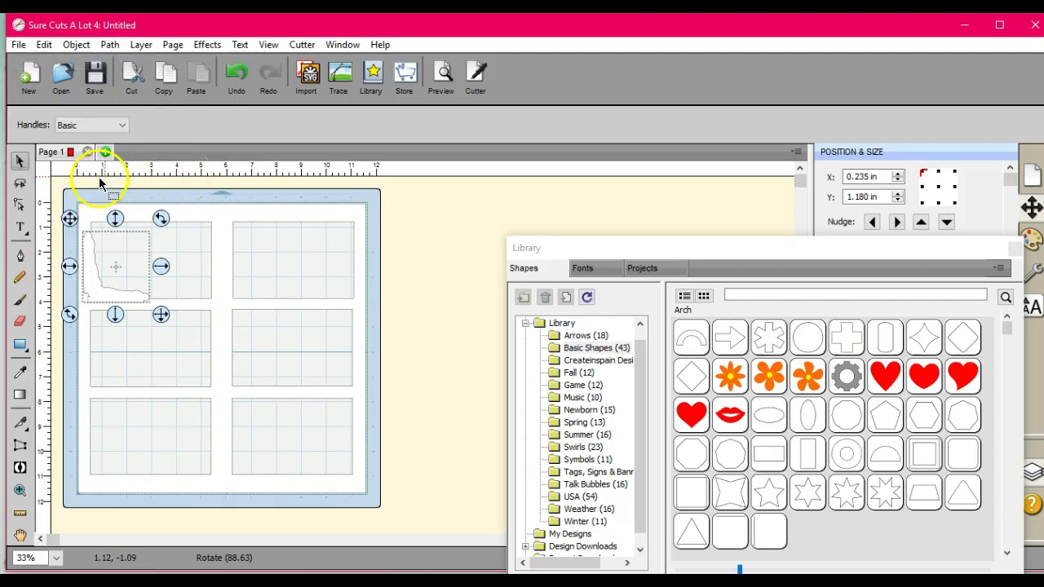
pyautogui.moveTo(68, 189); pyautogui.dragTo(401, 507)
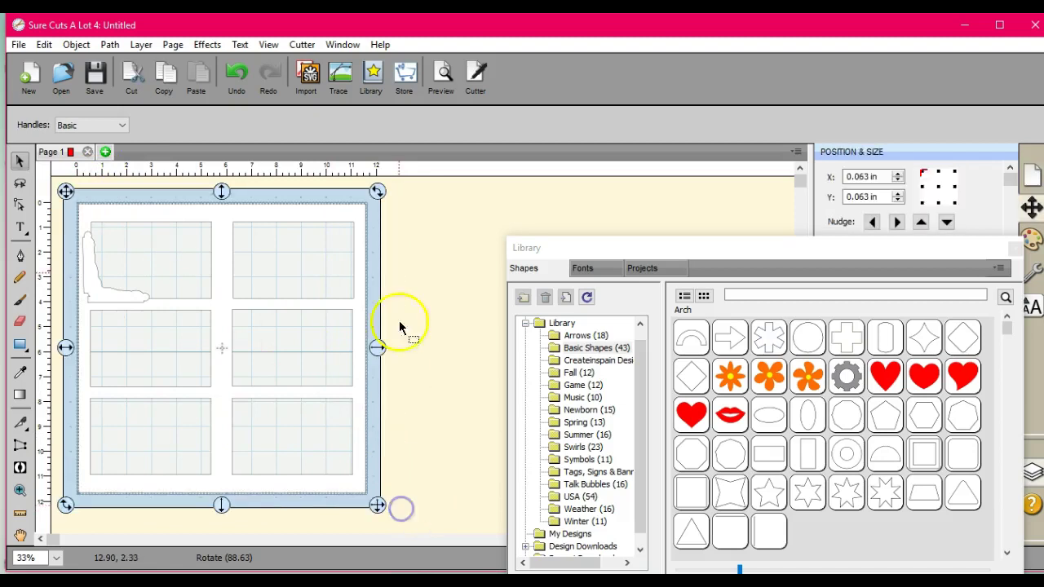
pyautogui.click(109, 44)
pyautogui.click(100, 71)
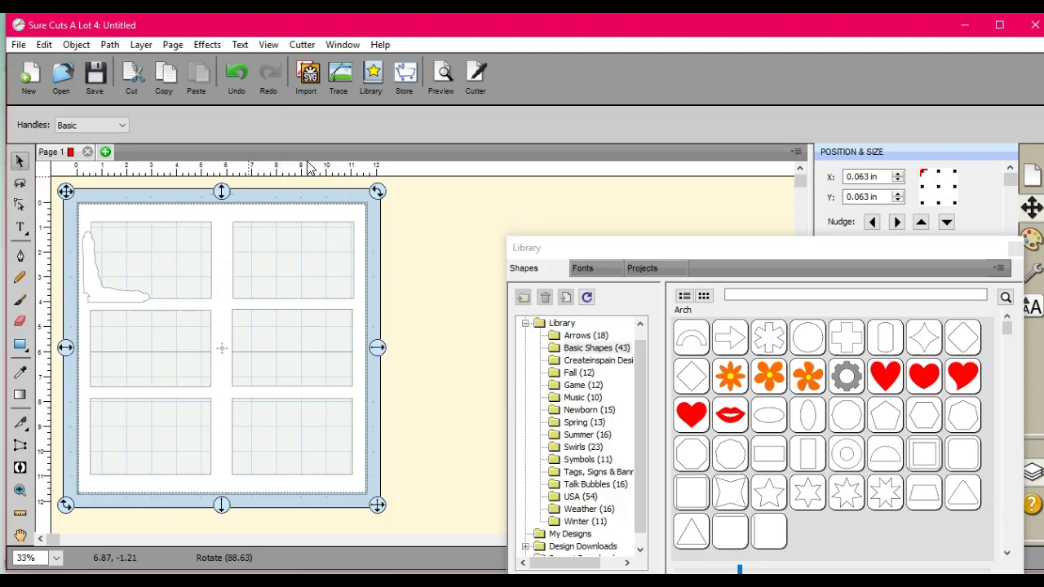
pyautogui.click(325, 292)
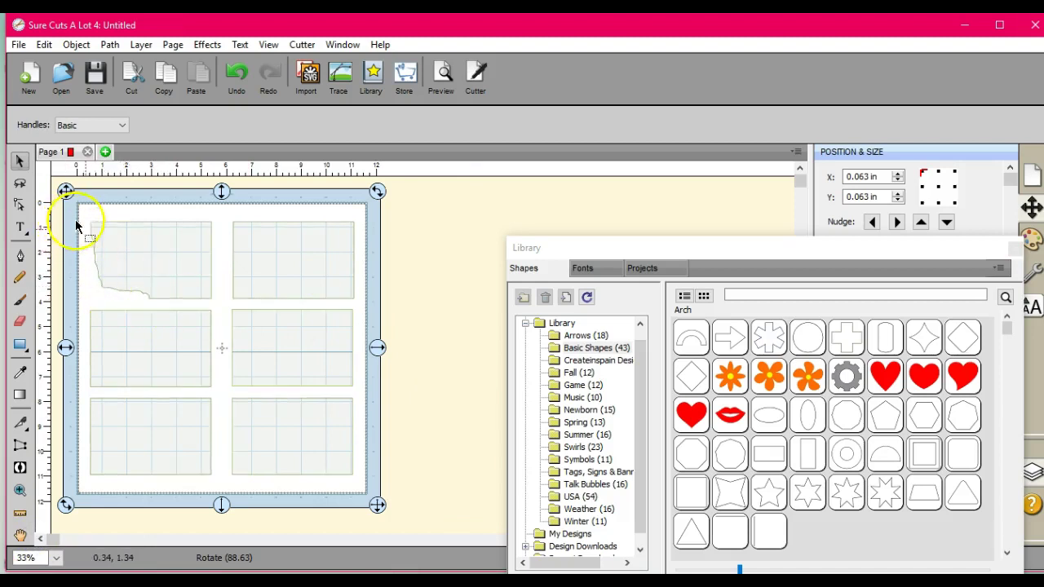
# With Node Edit, nudge the drift's end node slightly right onto the top-left pane's bottom edge
pyautogui.click(20, 204)
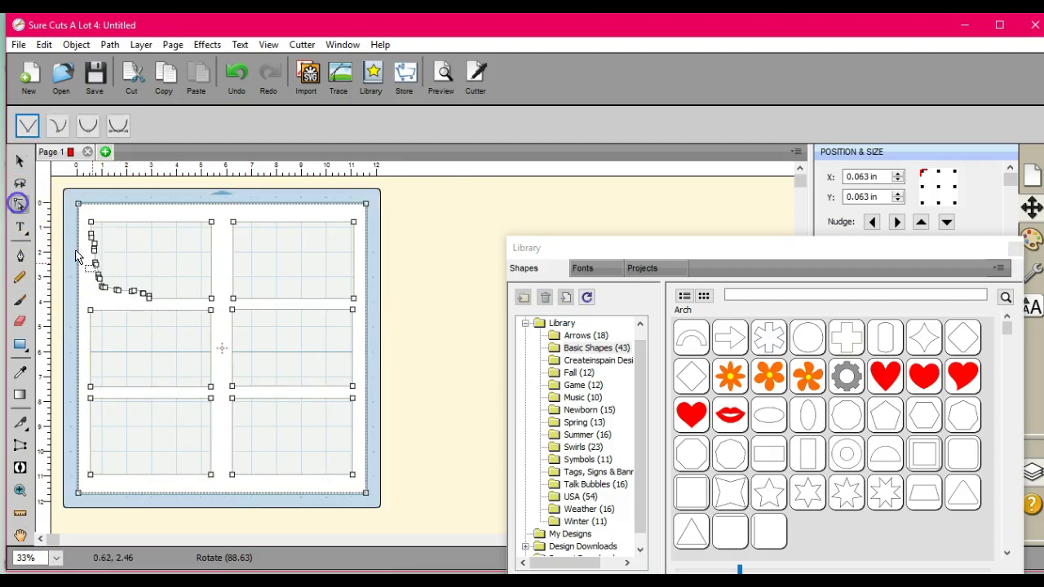
pyautogui.click(151, 300)
pyautogui.click(150, 298)
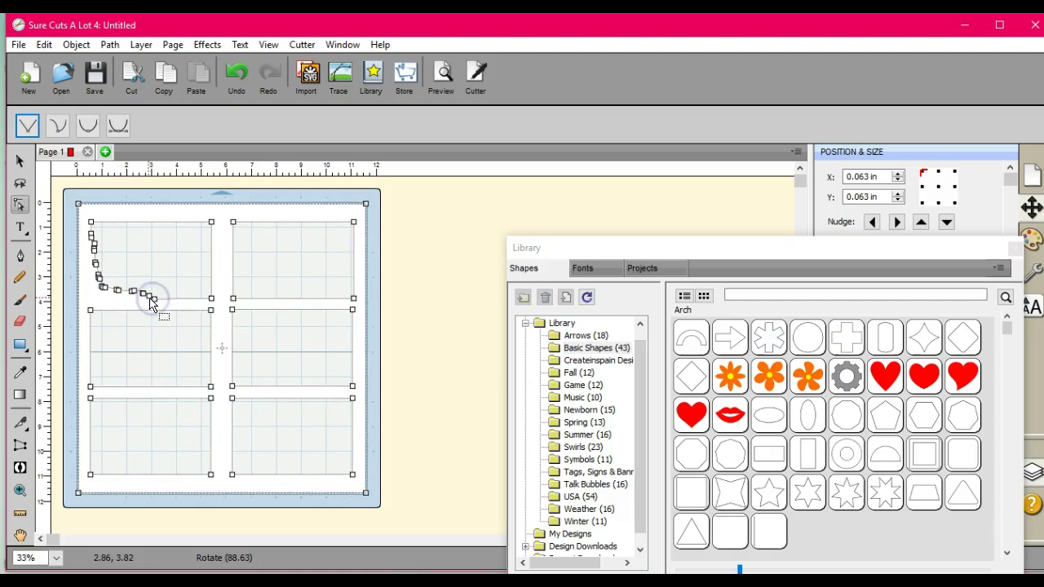
pyautogui.moveTo(152, 299); pyautogui.dragTo(155, 300)
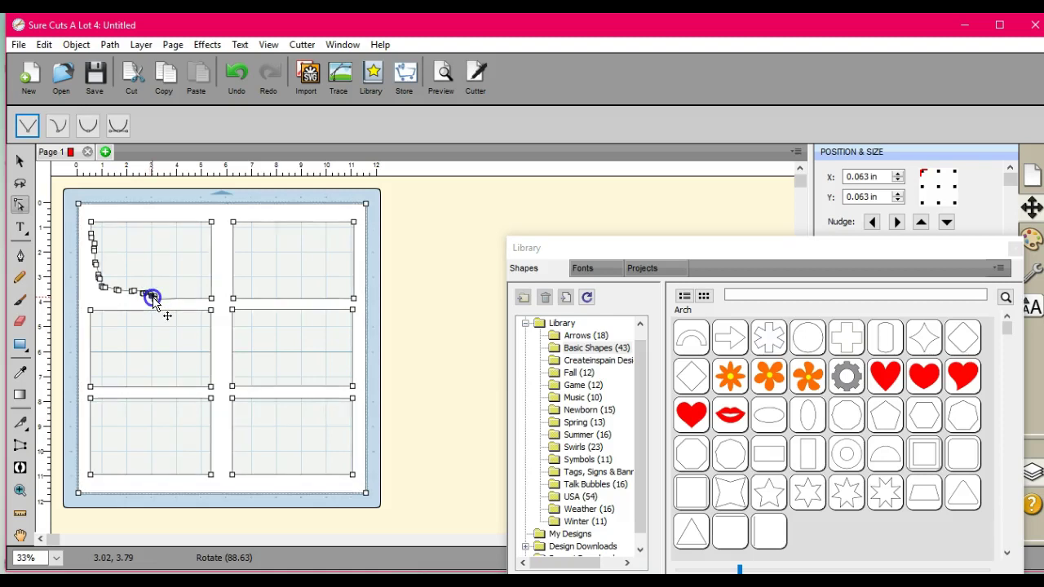
pyautogui.click(403, 319)
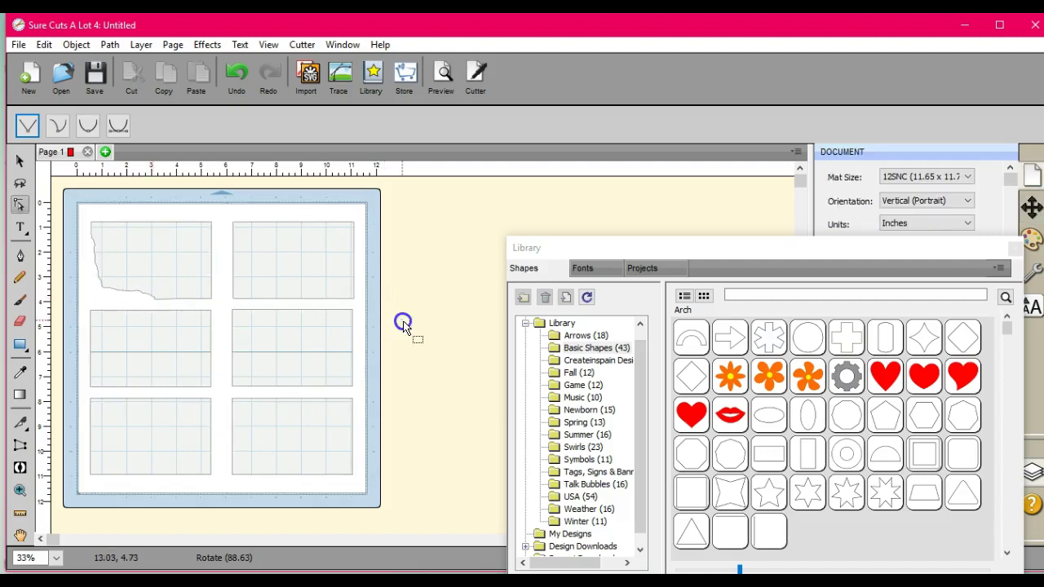
pyautogui.click(157, 302)
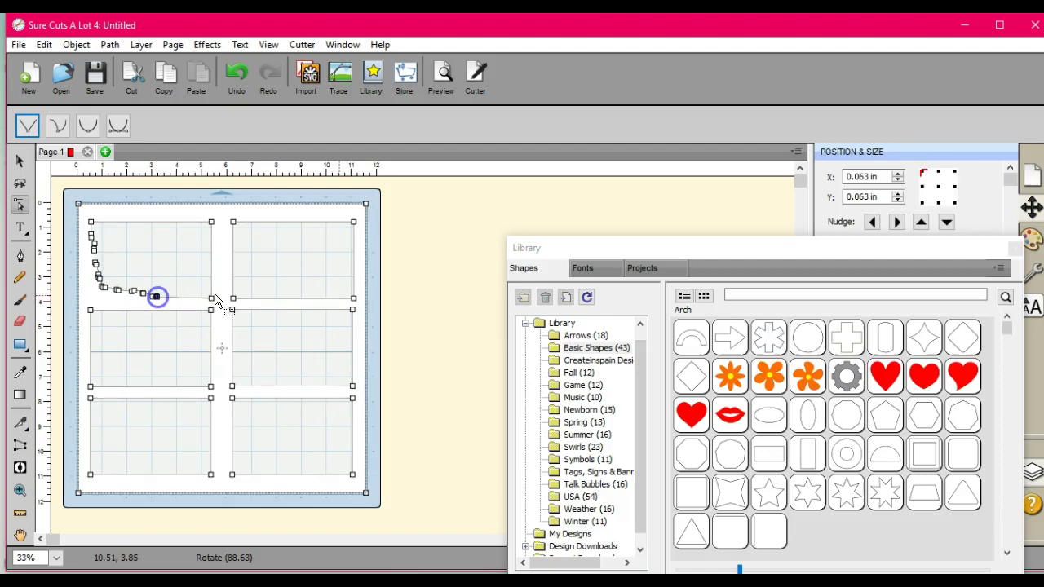
pyautogui.click(466, 312)
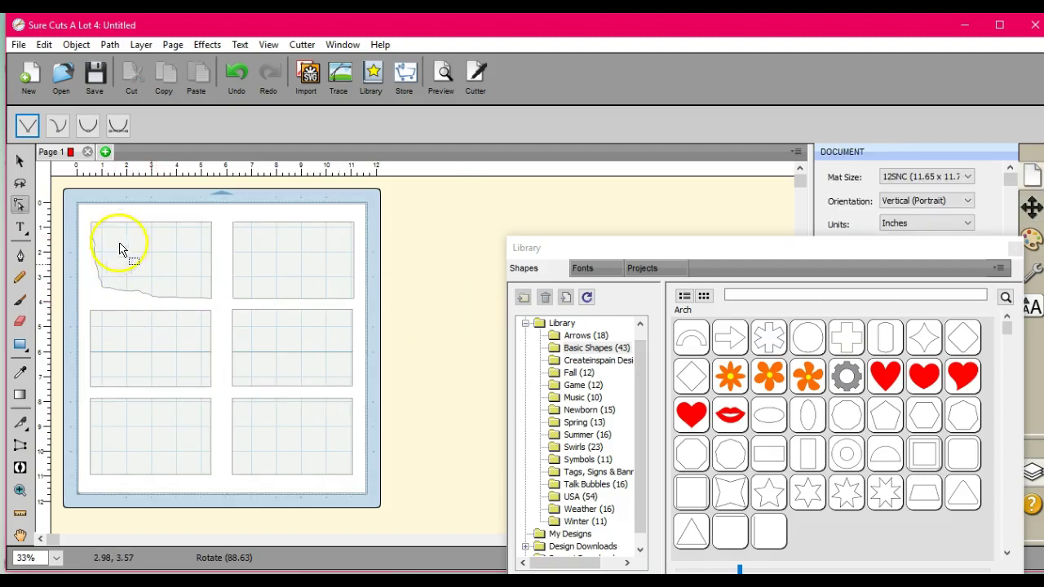